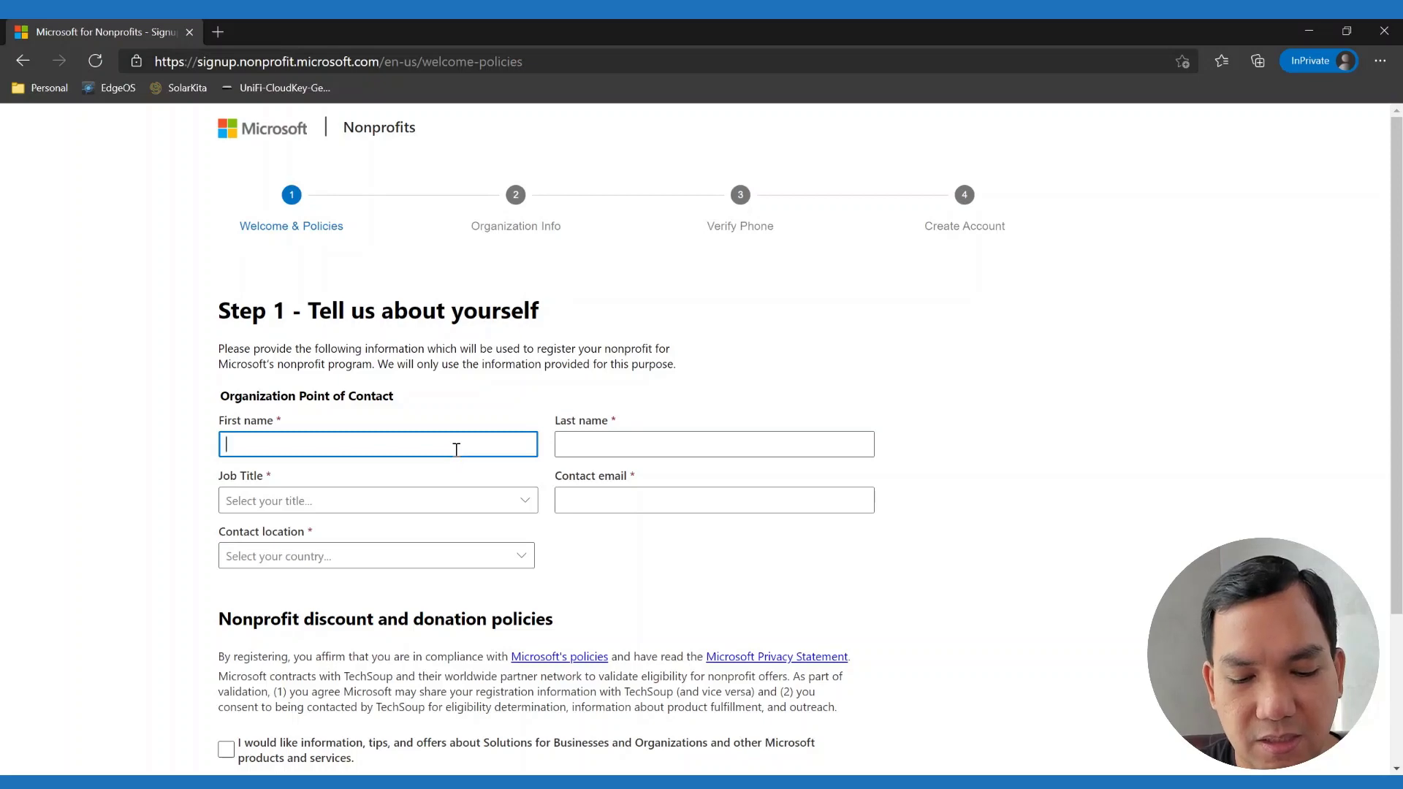
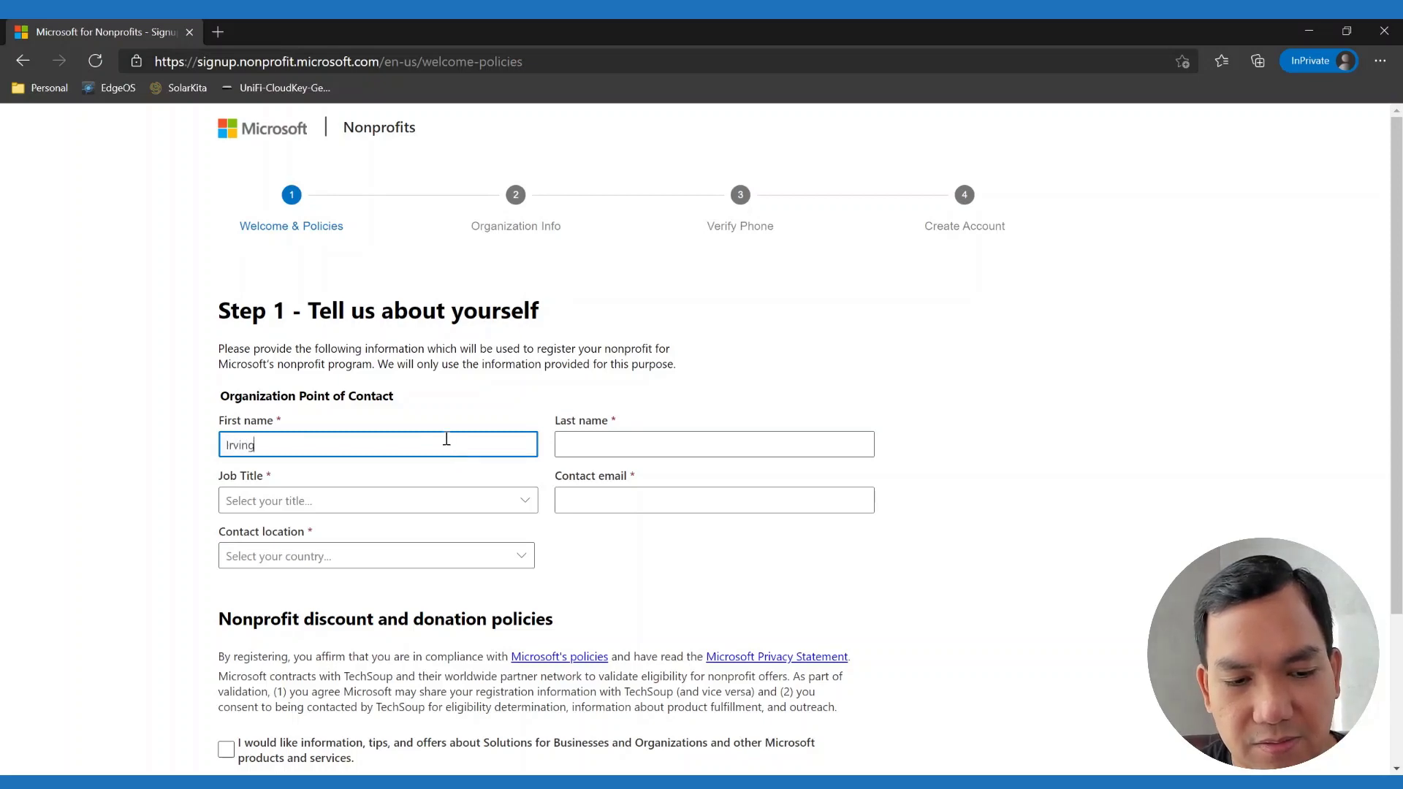
# Enter the contact's first and last name and choose Volunteer as job title.
pyautogui.press('Tab')
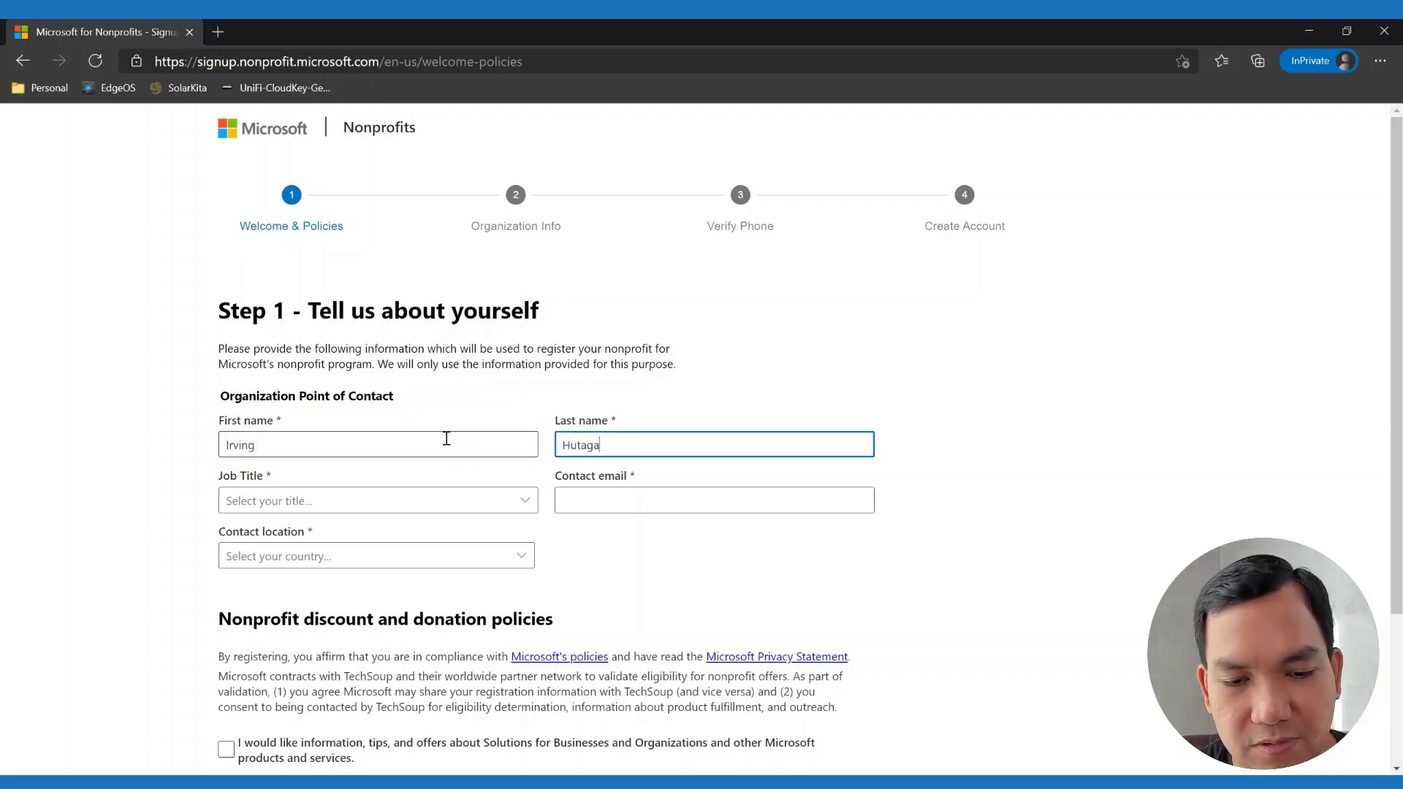
pyautogui.press('Tab')
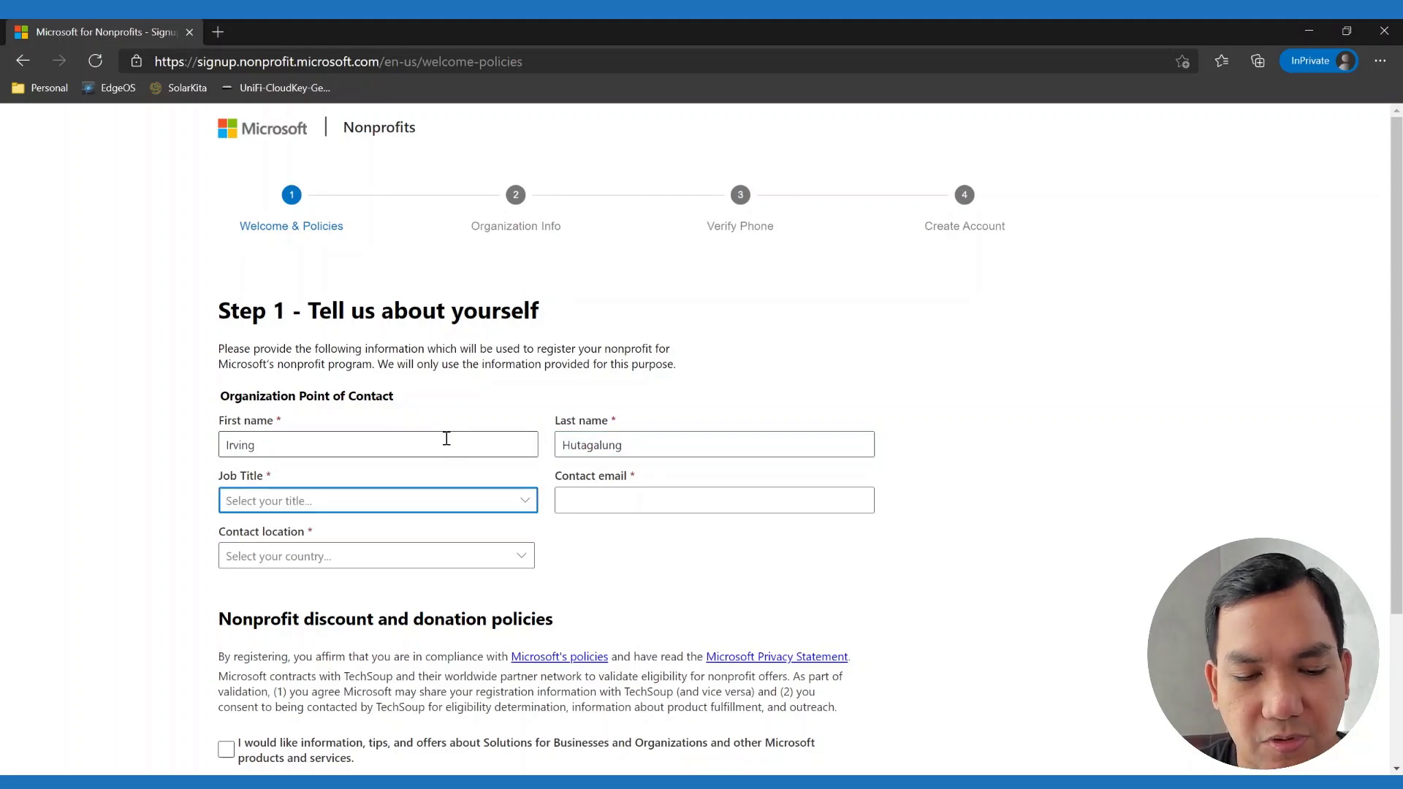
pyautogui.click(524, 504)
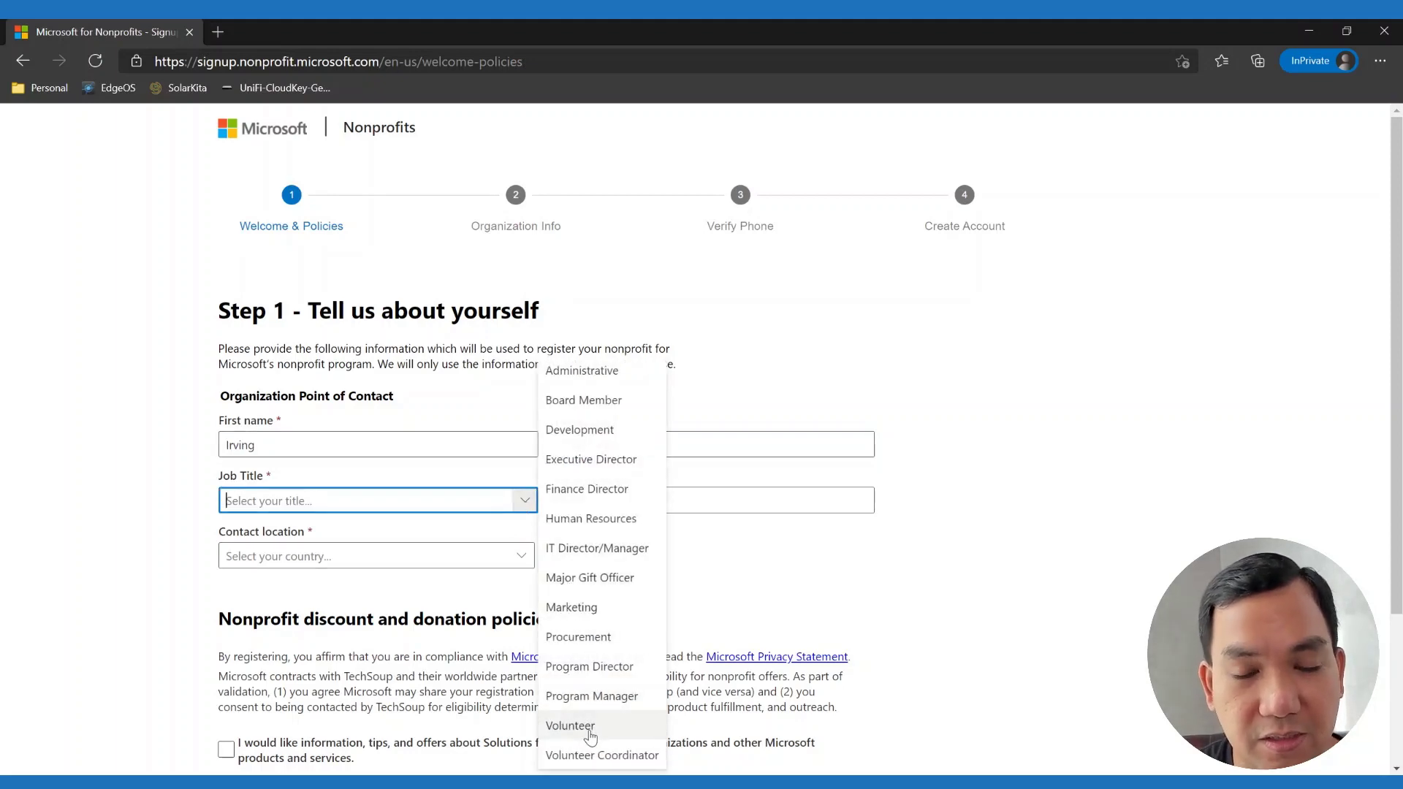
pyautogui.click(591, 731)
# Fill in the contact's e-mail and set contact location to Indonesia (ID).
pyautogui.click(658, 495)
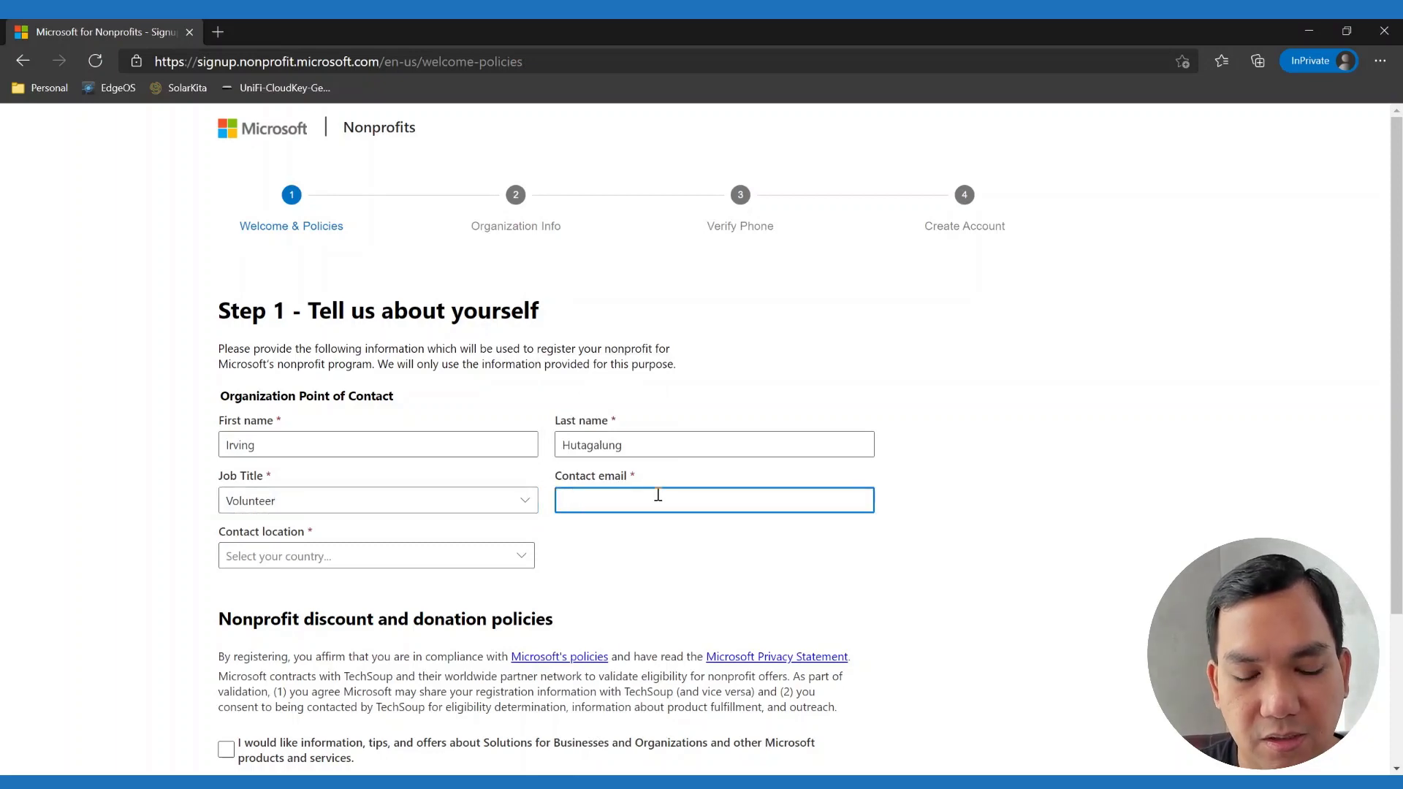
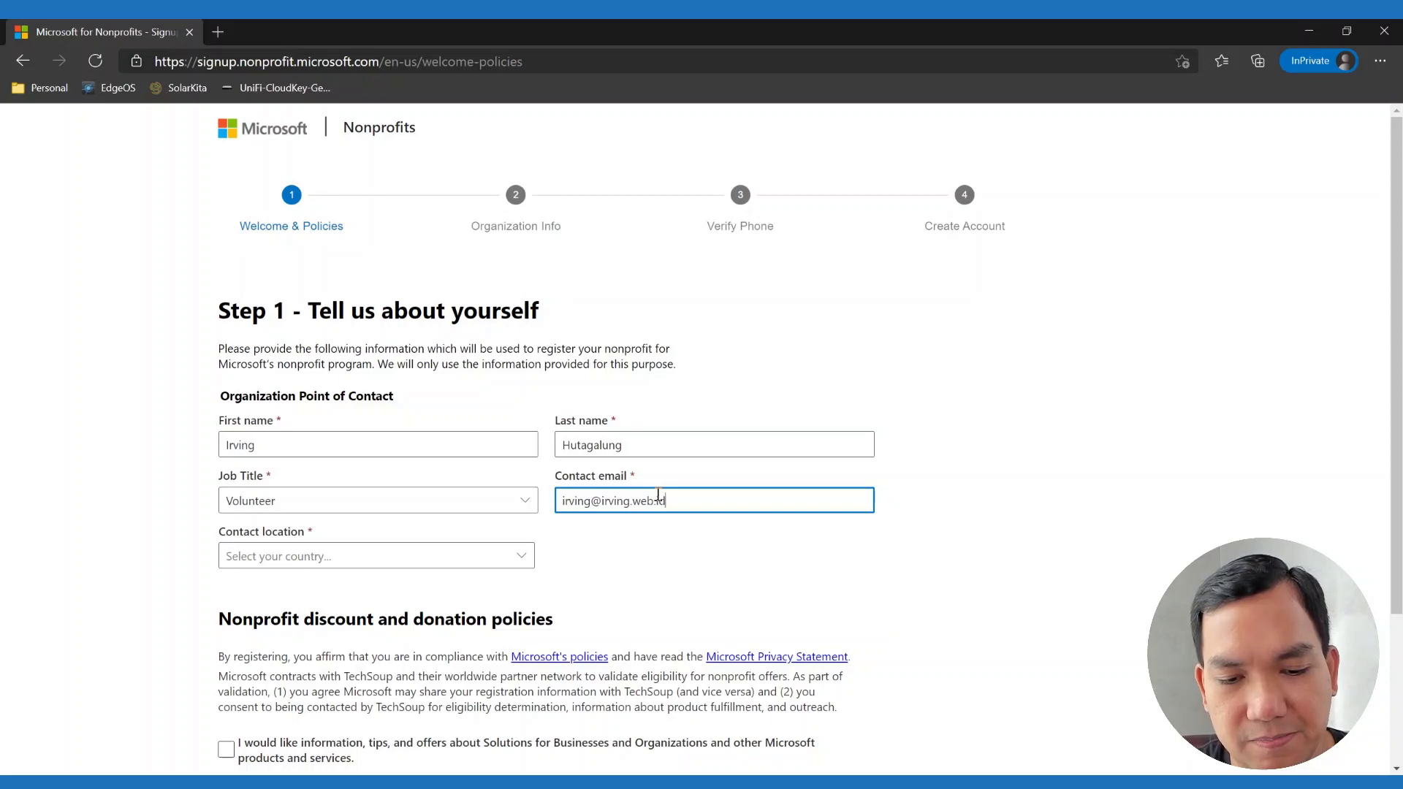
pyautogui.press('Tab')
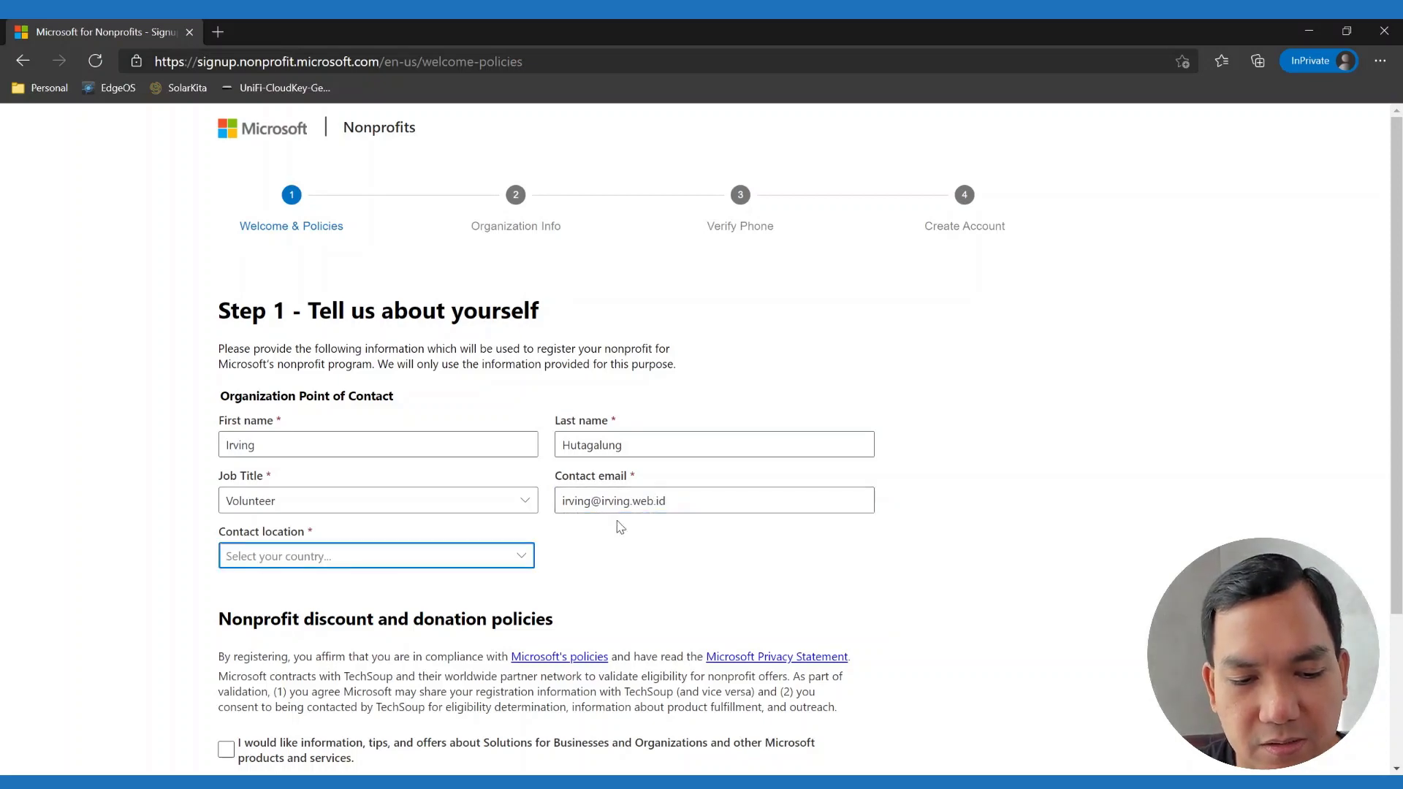
pyautogui.write('In')
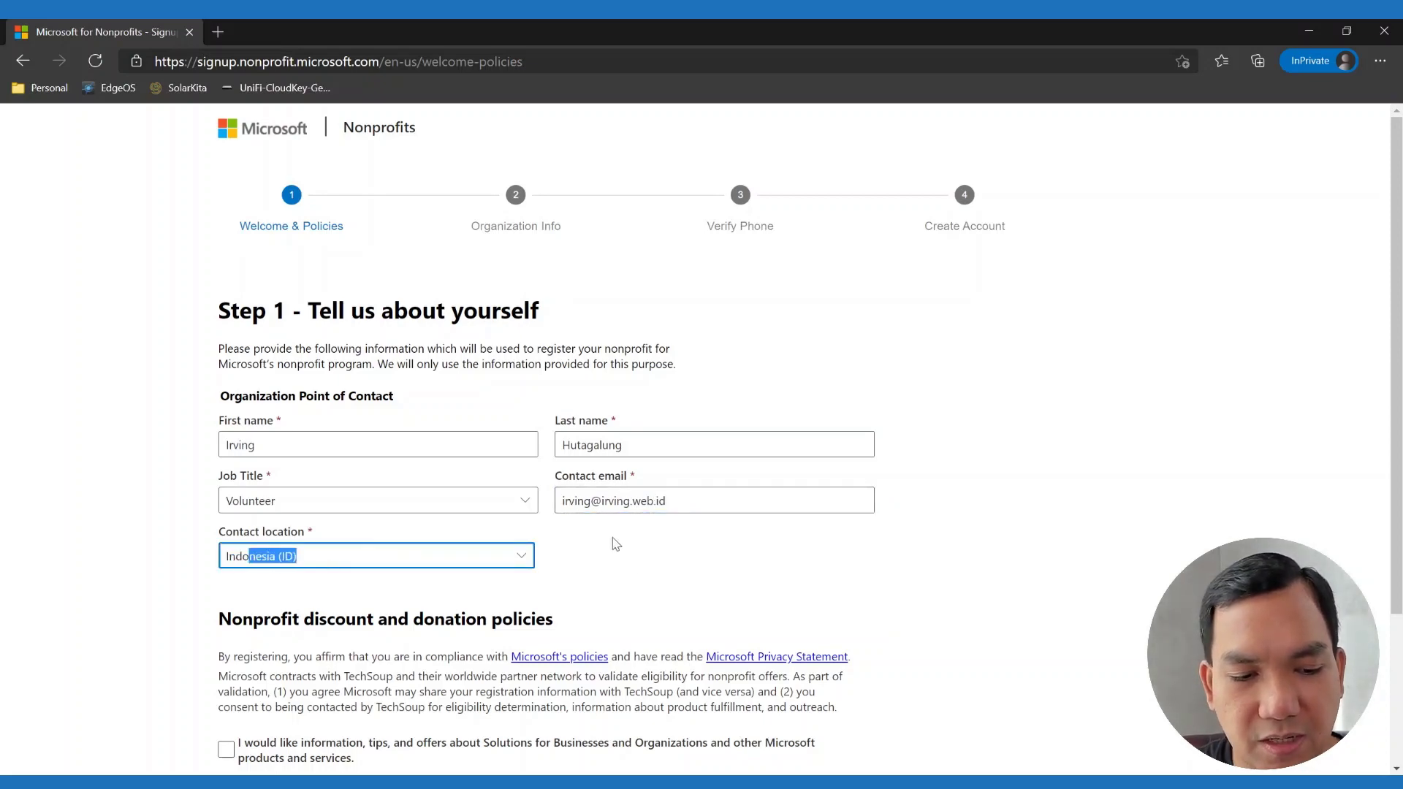
pyautogui.write('do')
pyautogui.click(642, 569)
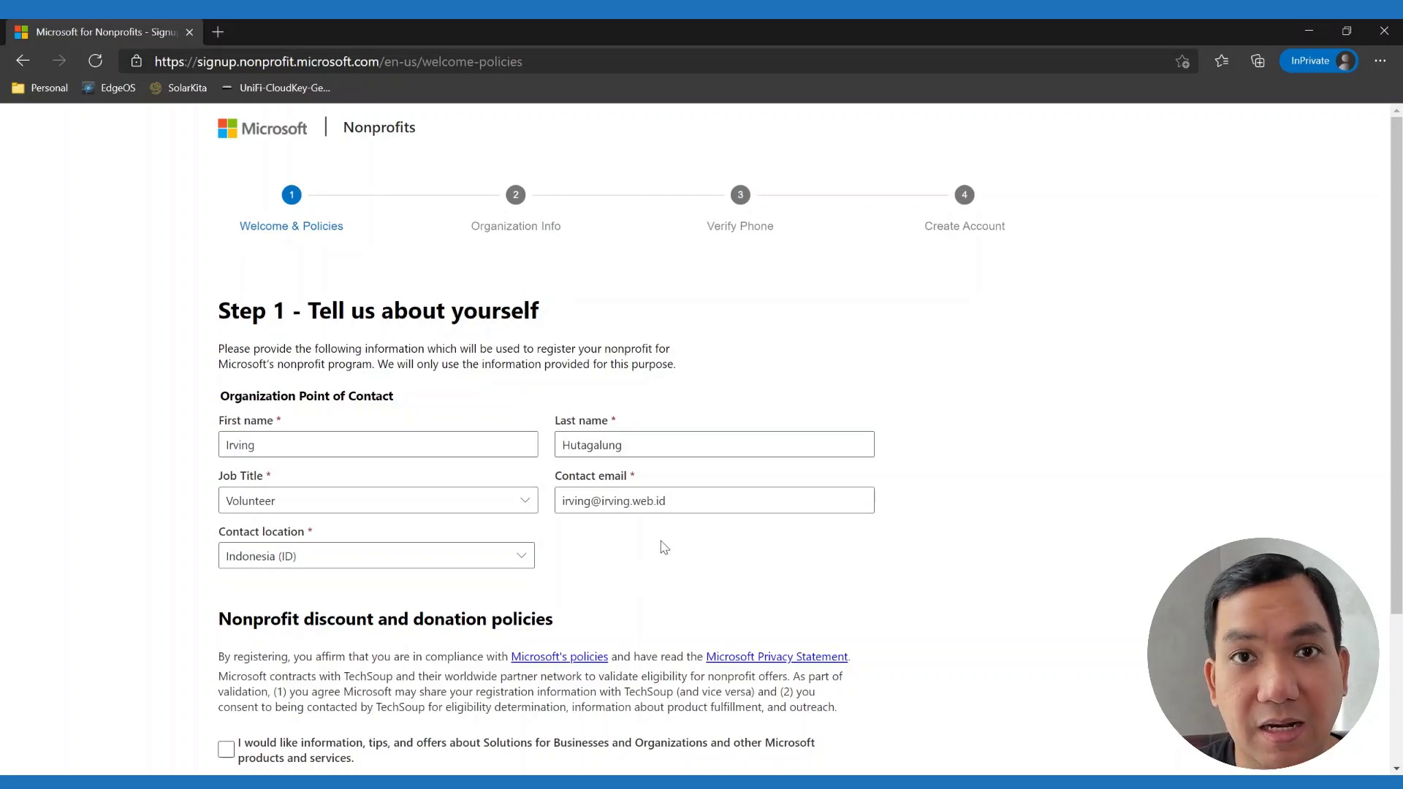
pyautogui.scroll(-3, 664, 547)
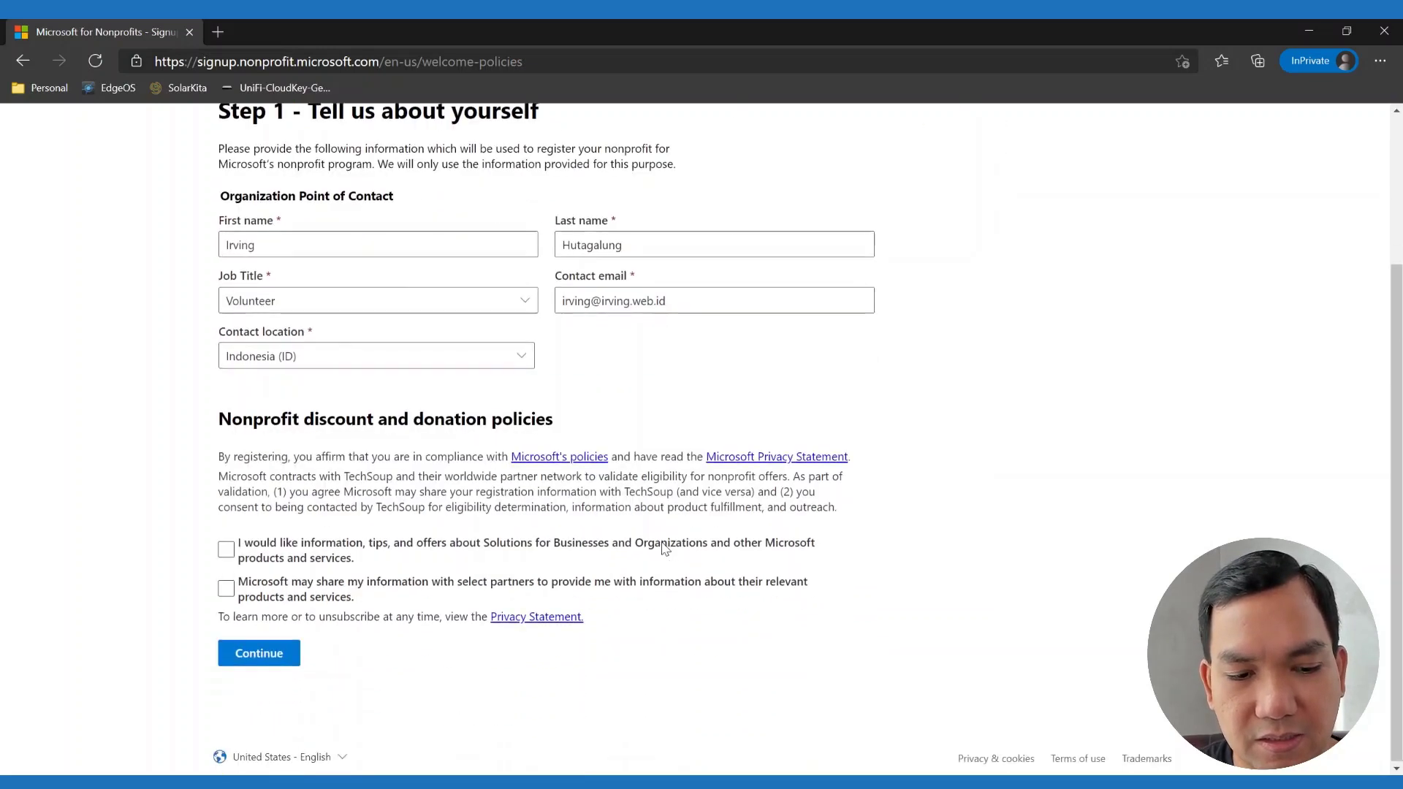
# Submit Step 1, continue registration past the existing-account notice, and paste the emailed verification code.
pyautogui.click(277, 660)
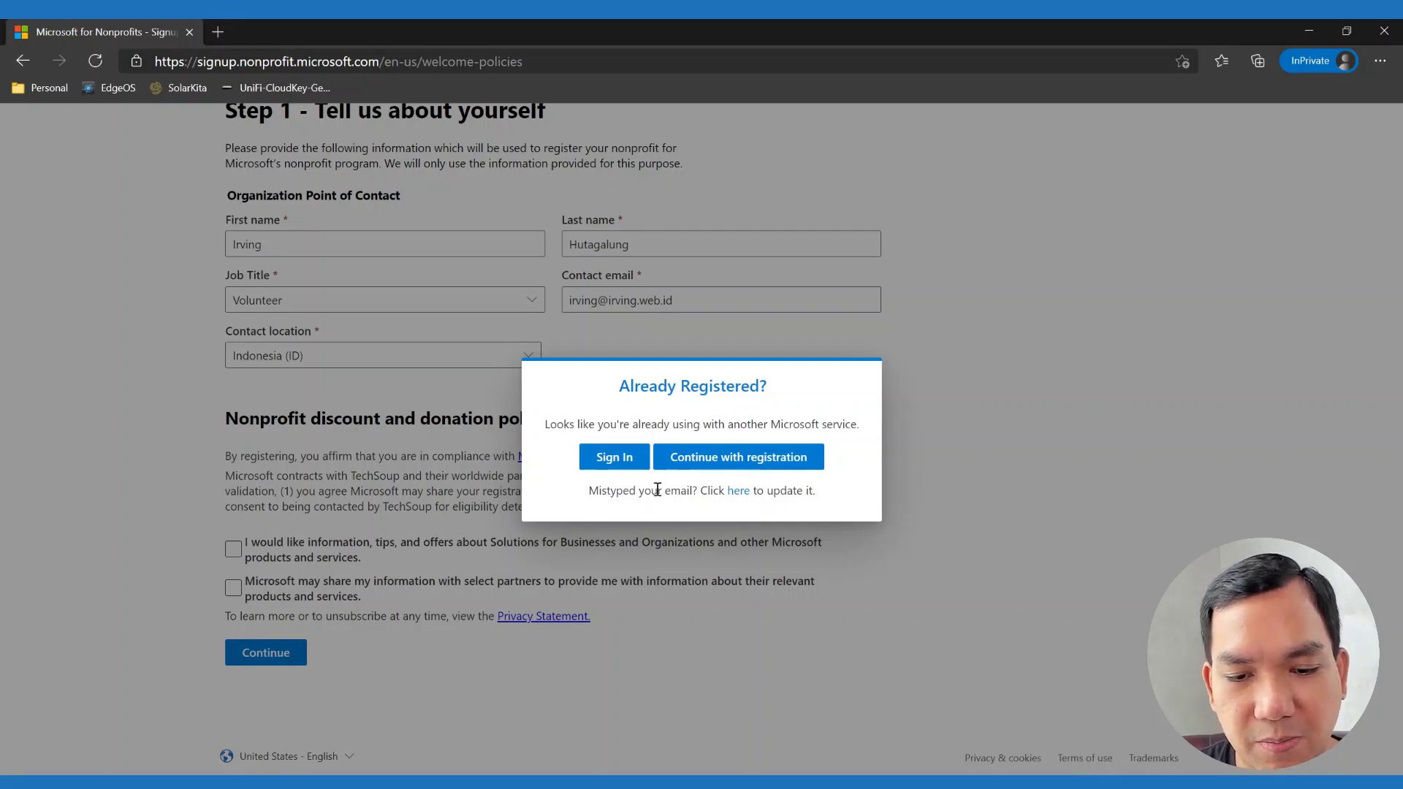
pyautogui.click(707, 457)
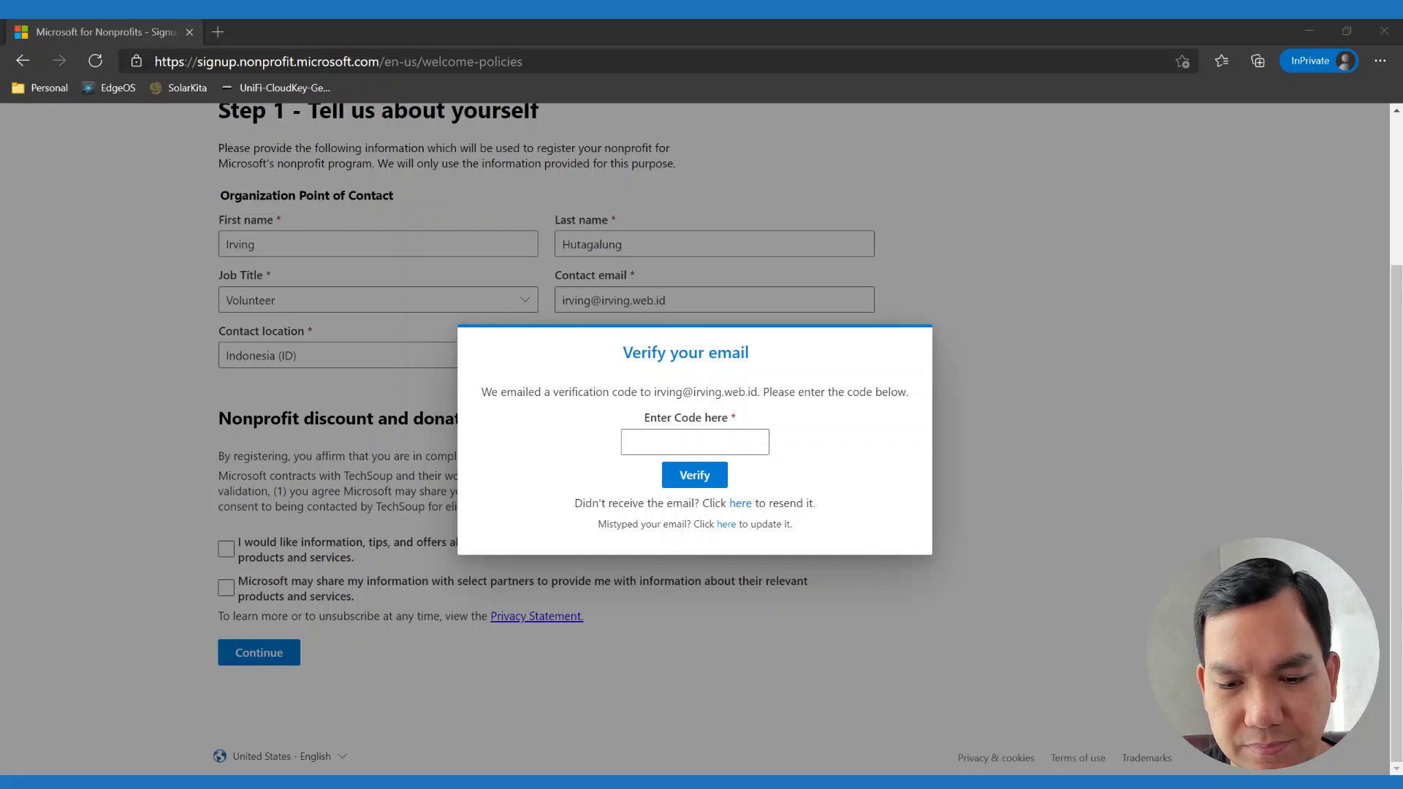
pyautogui.hotkey('alt', 'Tab')
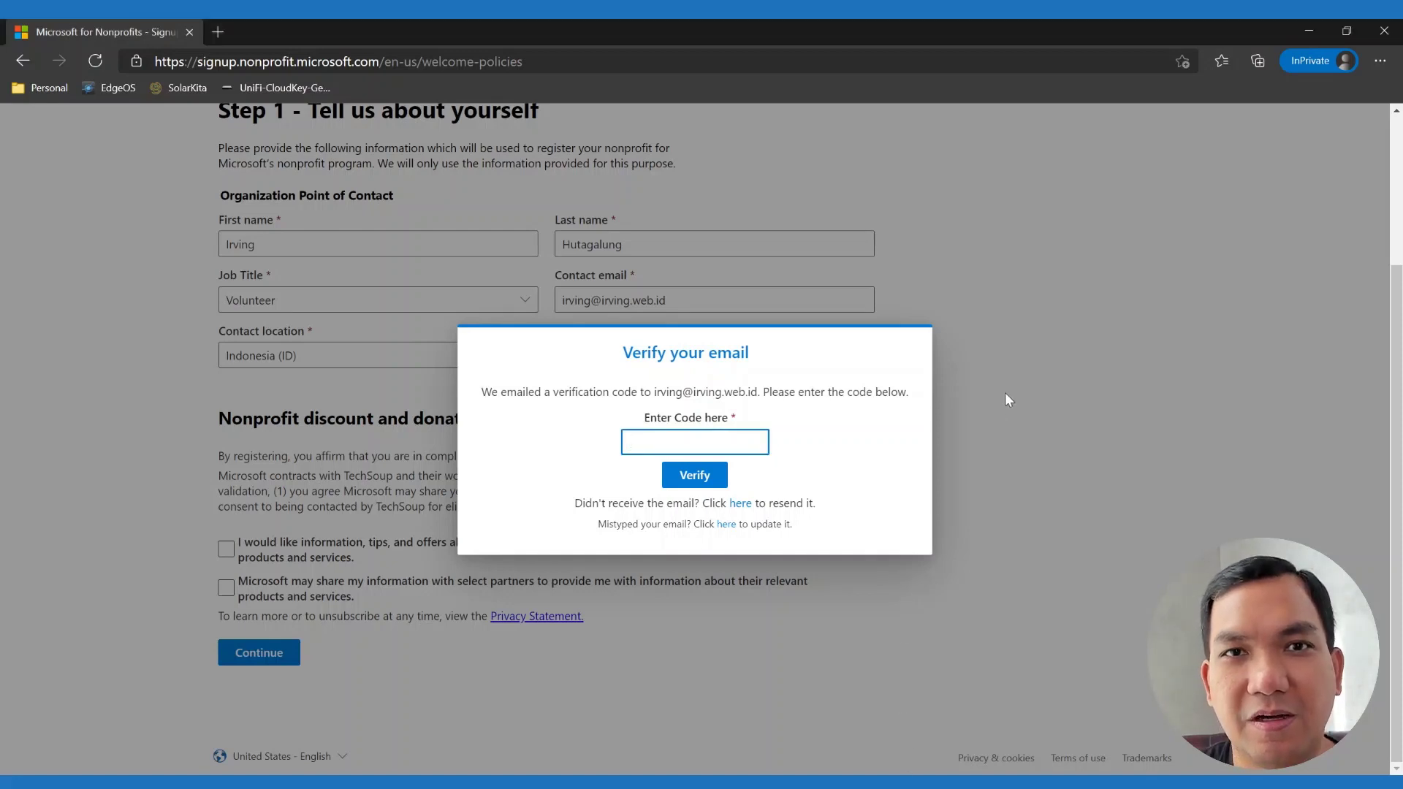
pyautogui.click(728, 443)
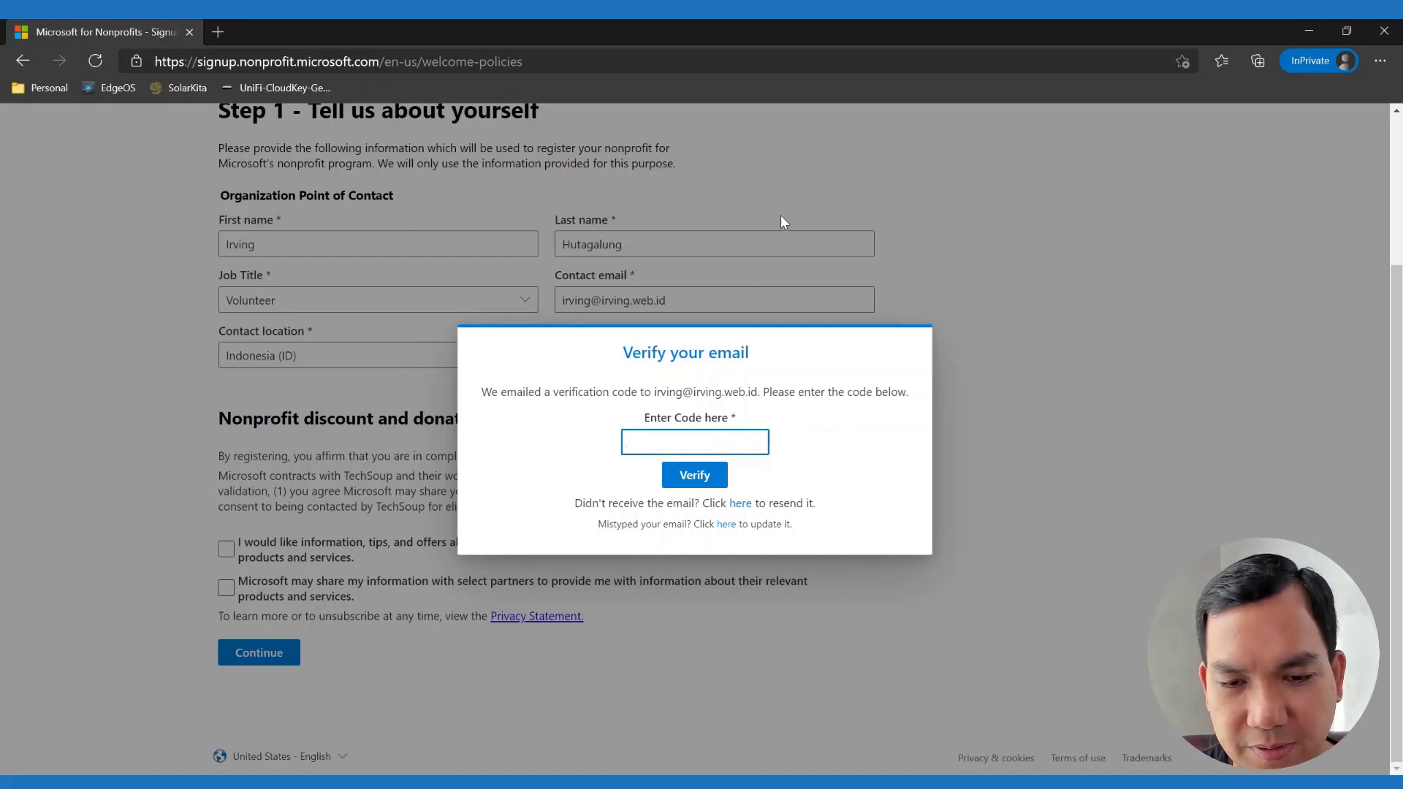
# Verify the pasted e-mail code to reach the Step 2 organization form.
pyautogui.click(695, 483)
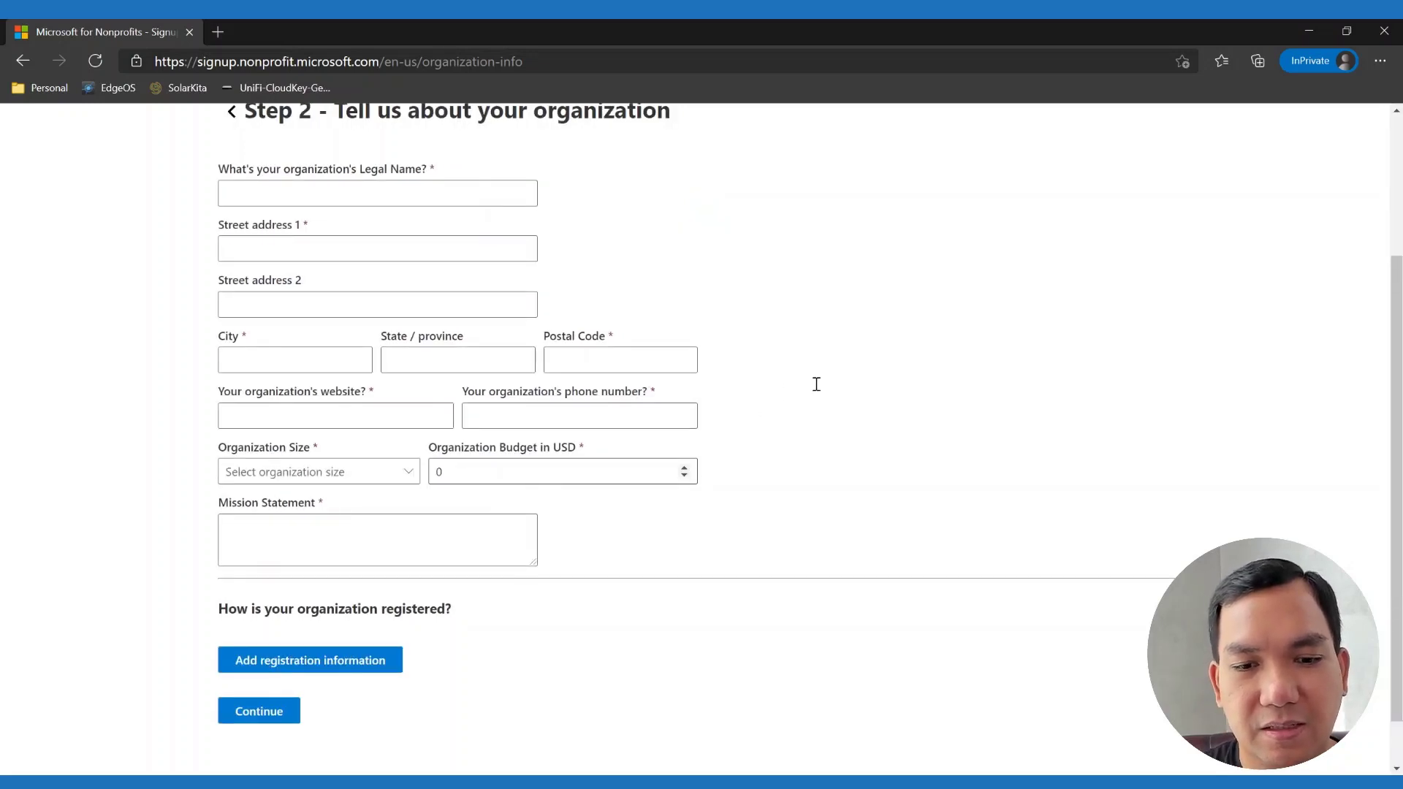
pyautogui.scroll(2, 818, 390)
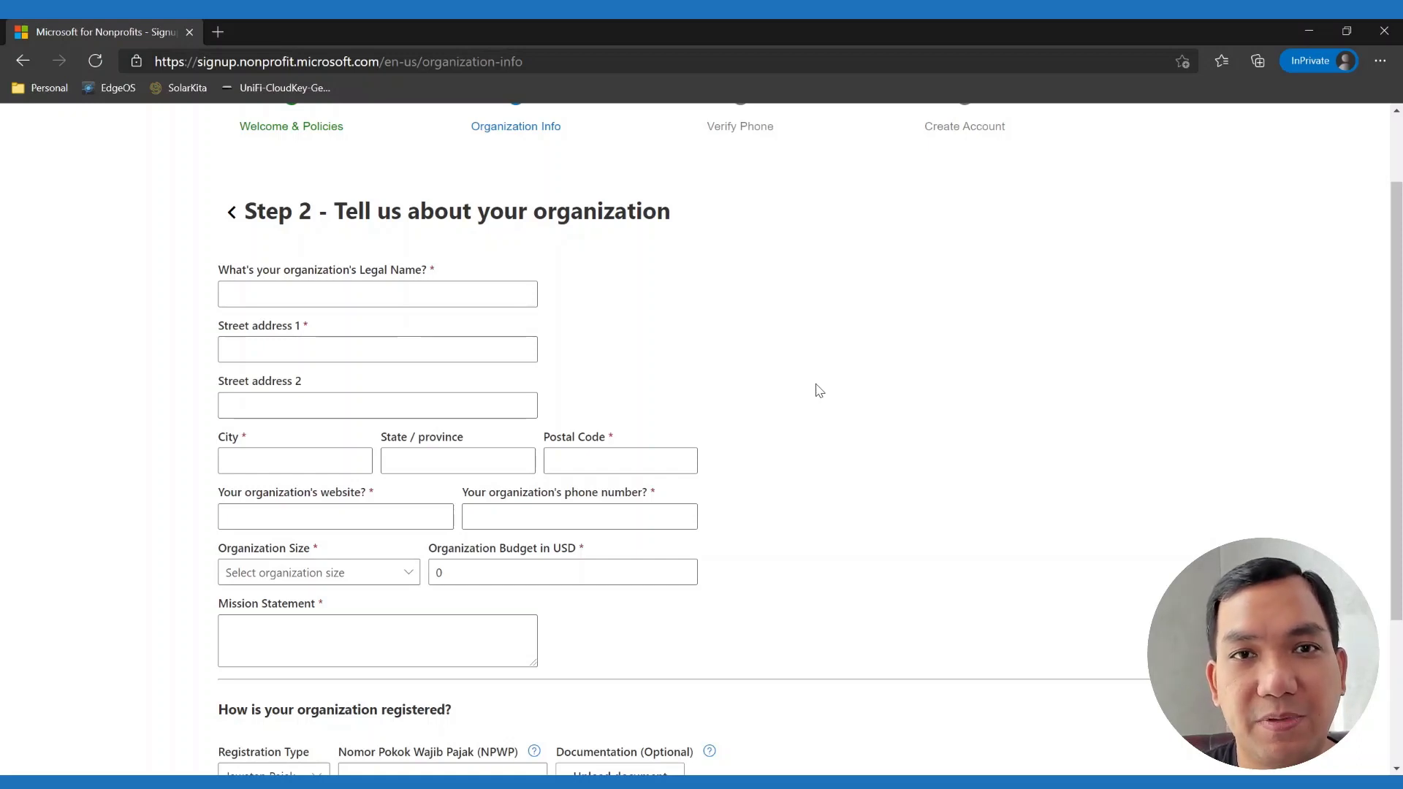
pyautogui.scroll(-3, 821, 480)
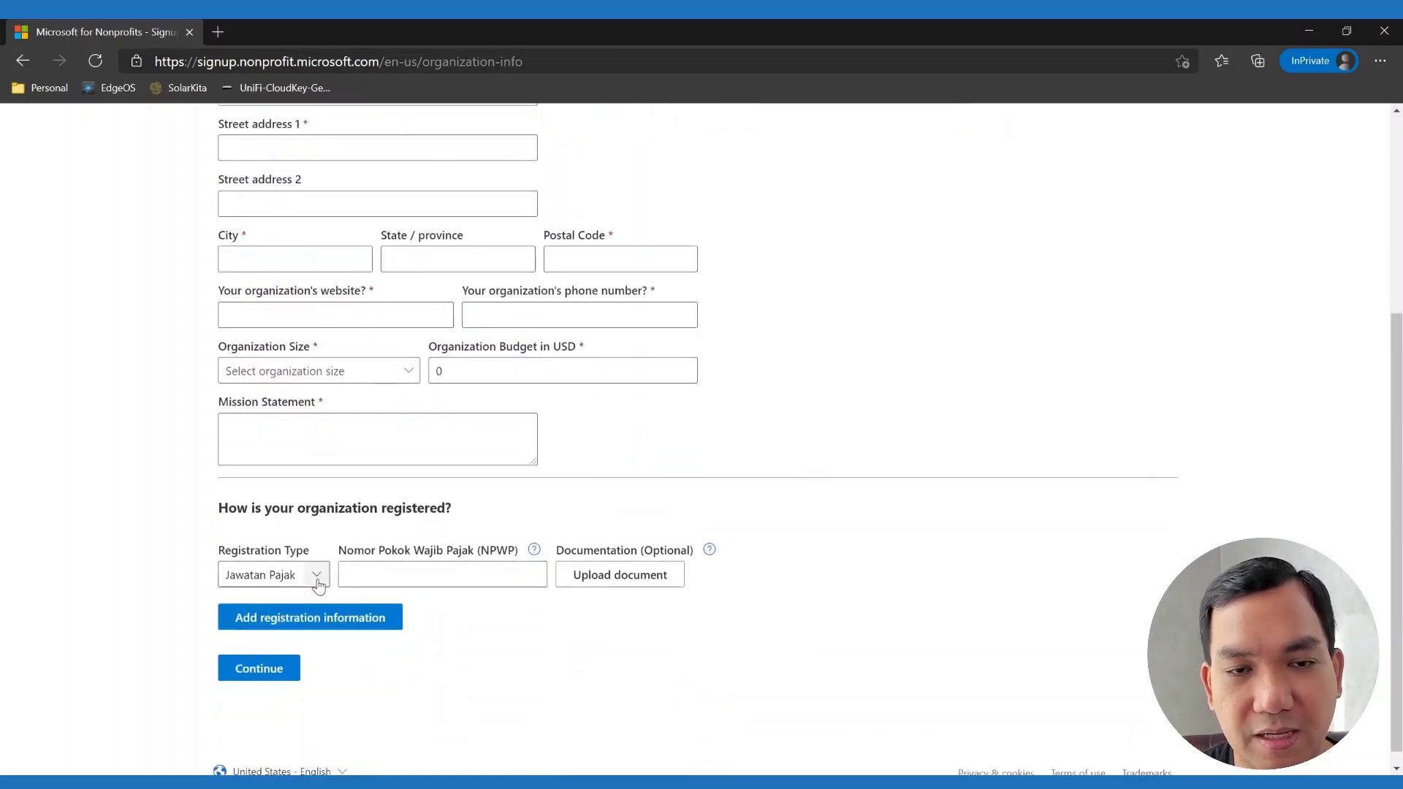
# Try Kementerian Hukum dan Hak Asasi Manusia as registration type, then revert to Jawatan Pajak.
pyautogui.click(317, 581)
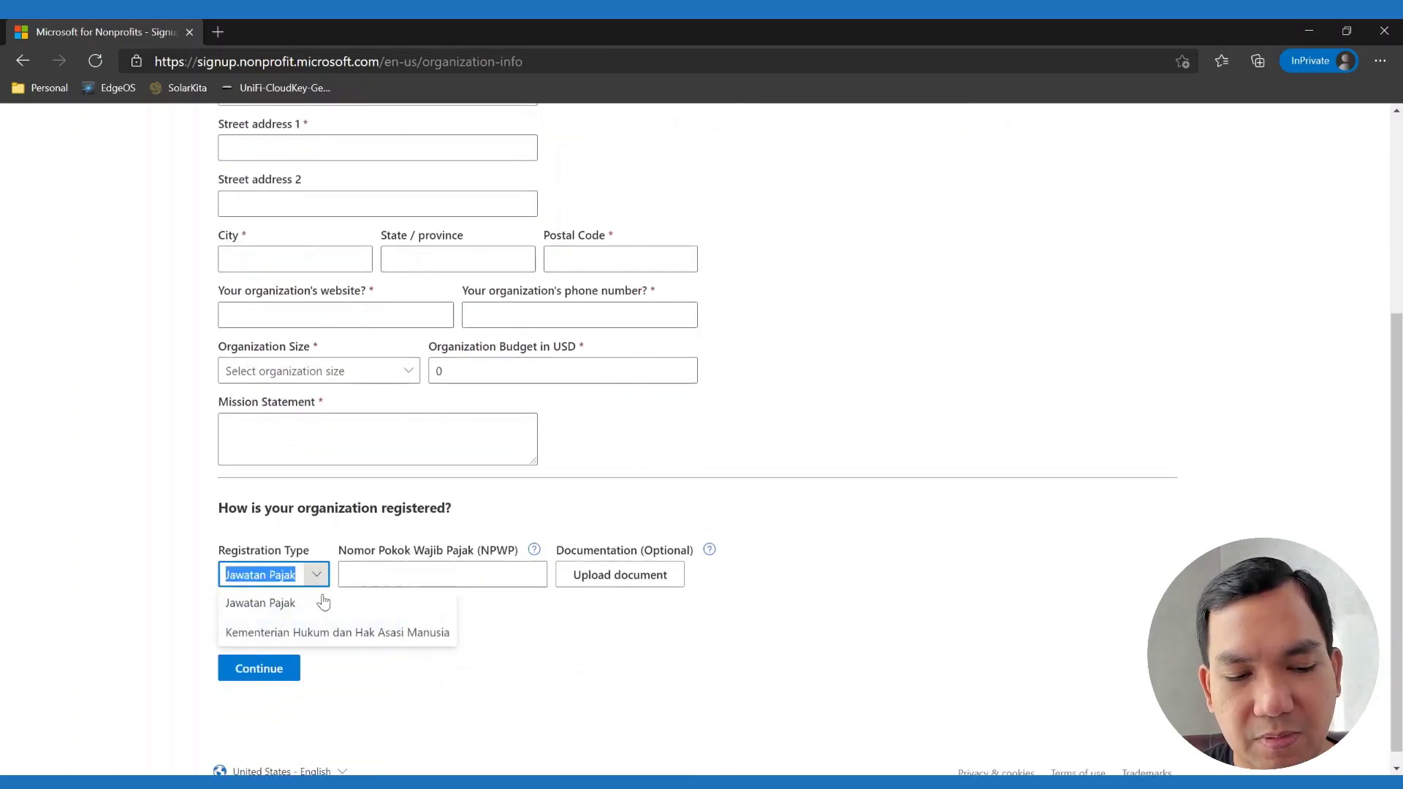
pyautogui.click(344, 639)
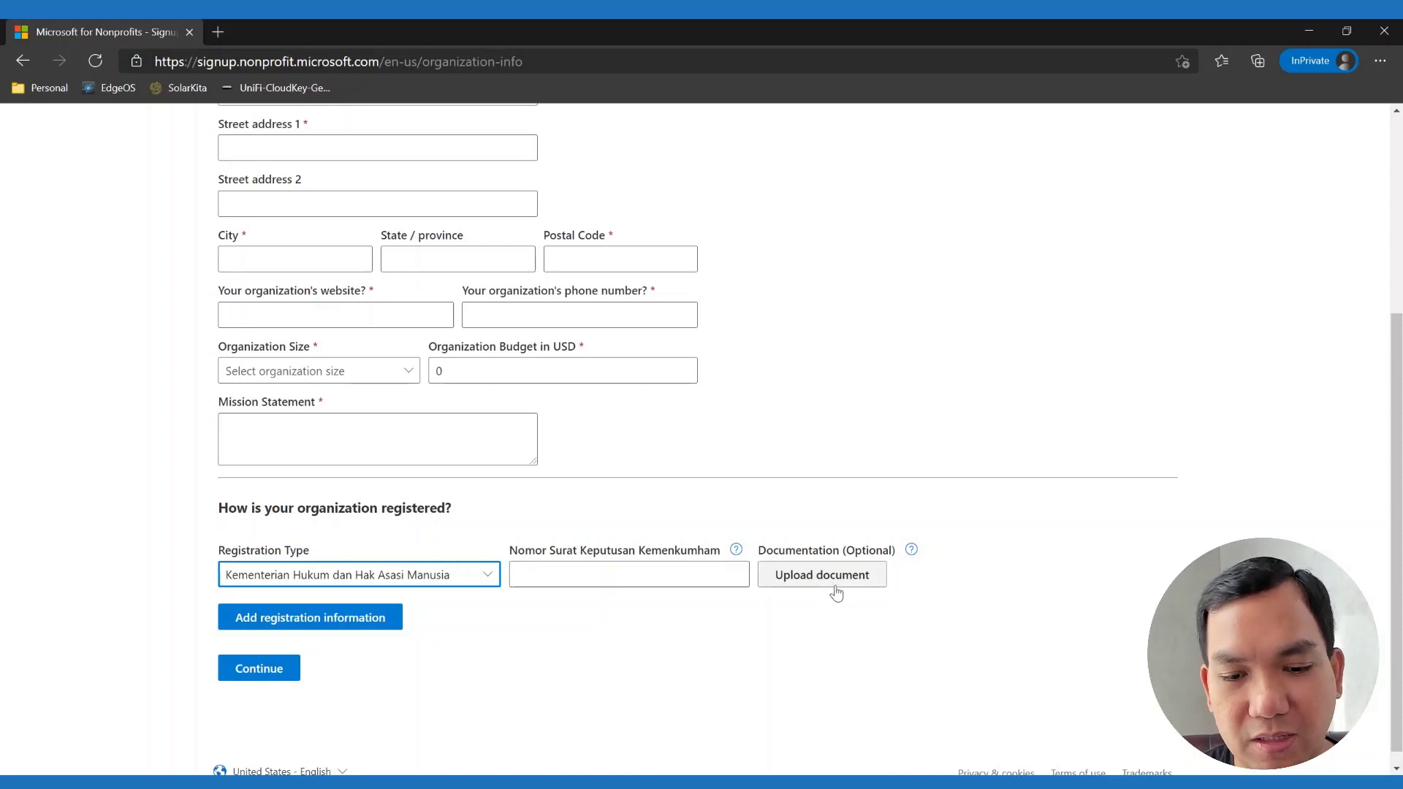
pyautogui.click(488, 575)
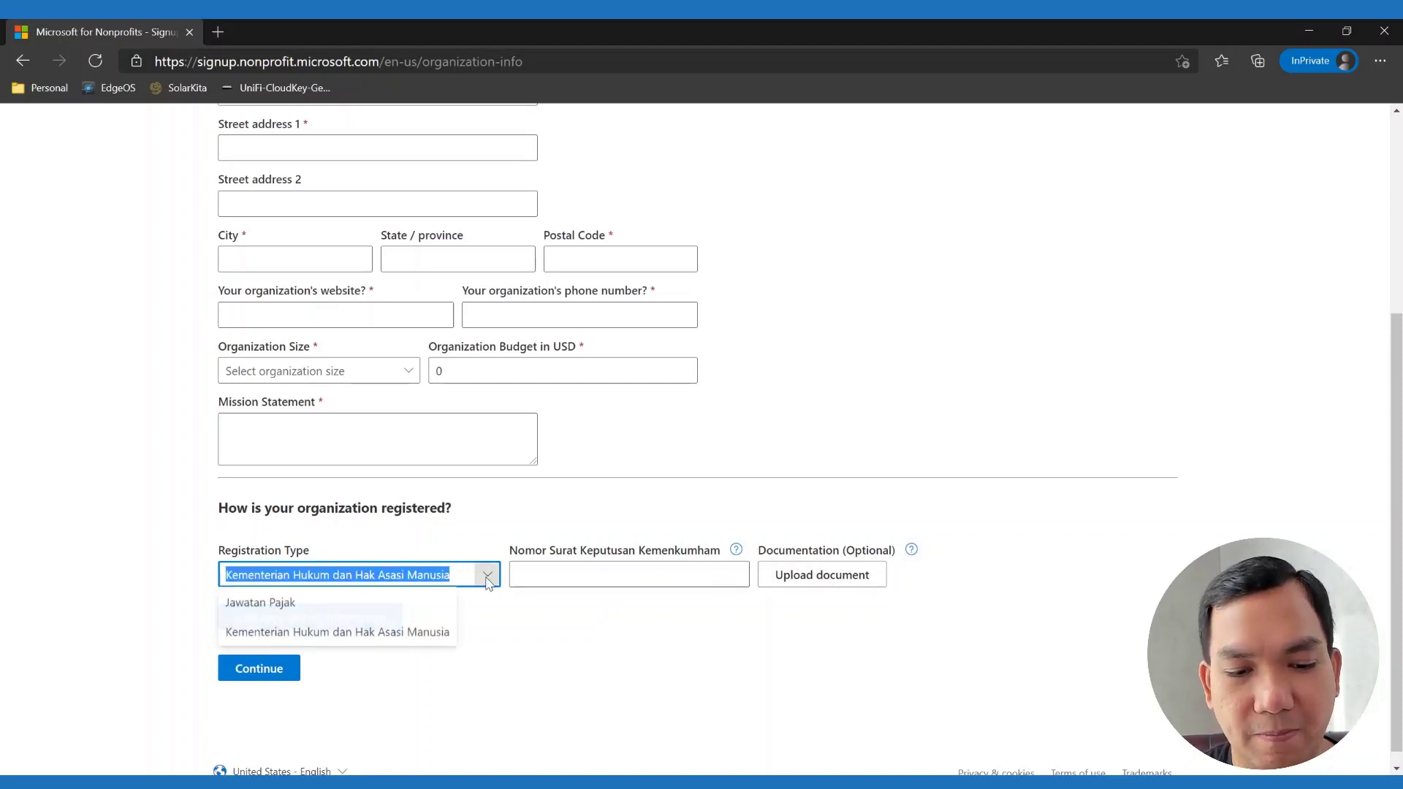
pyautogui.click(441, 603)
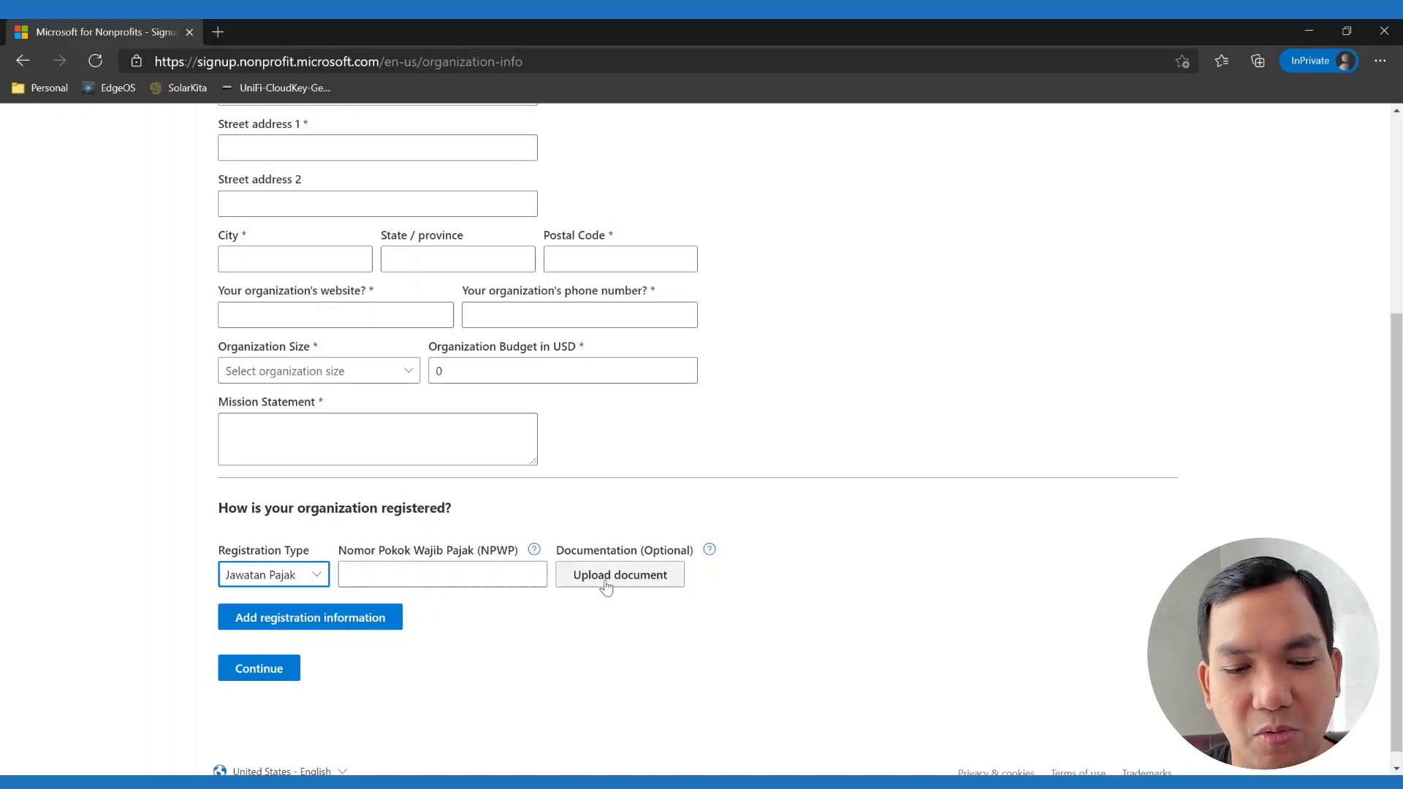
pyautogui.scroll(3, 764, 607)
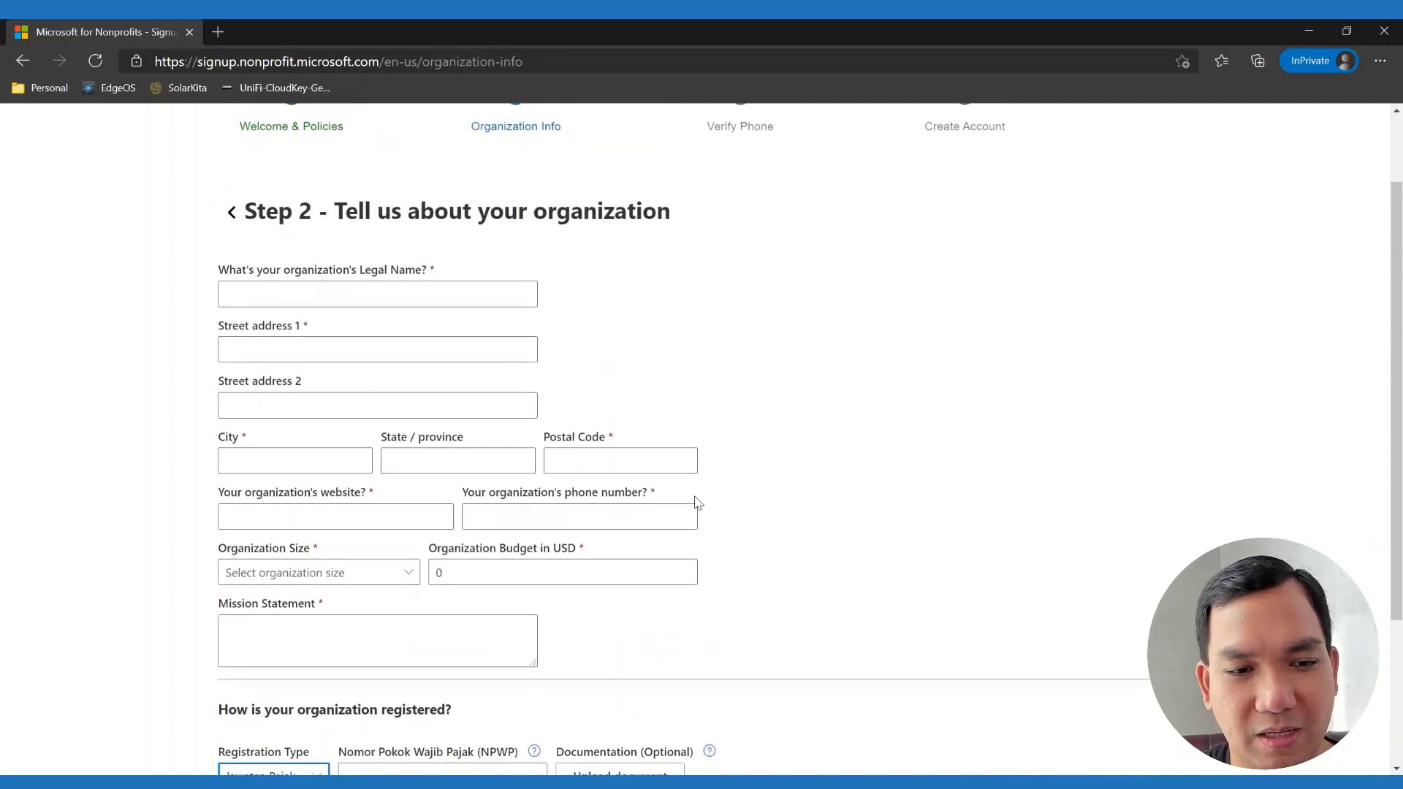
# Enter legal name Demo, street Alamat demo, city Jakarta and postal code 12345.
pyautogui.click(348, 288)
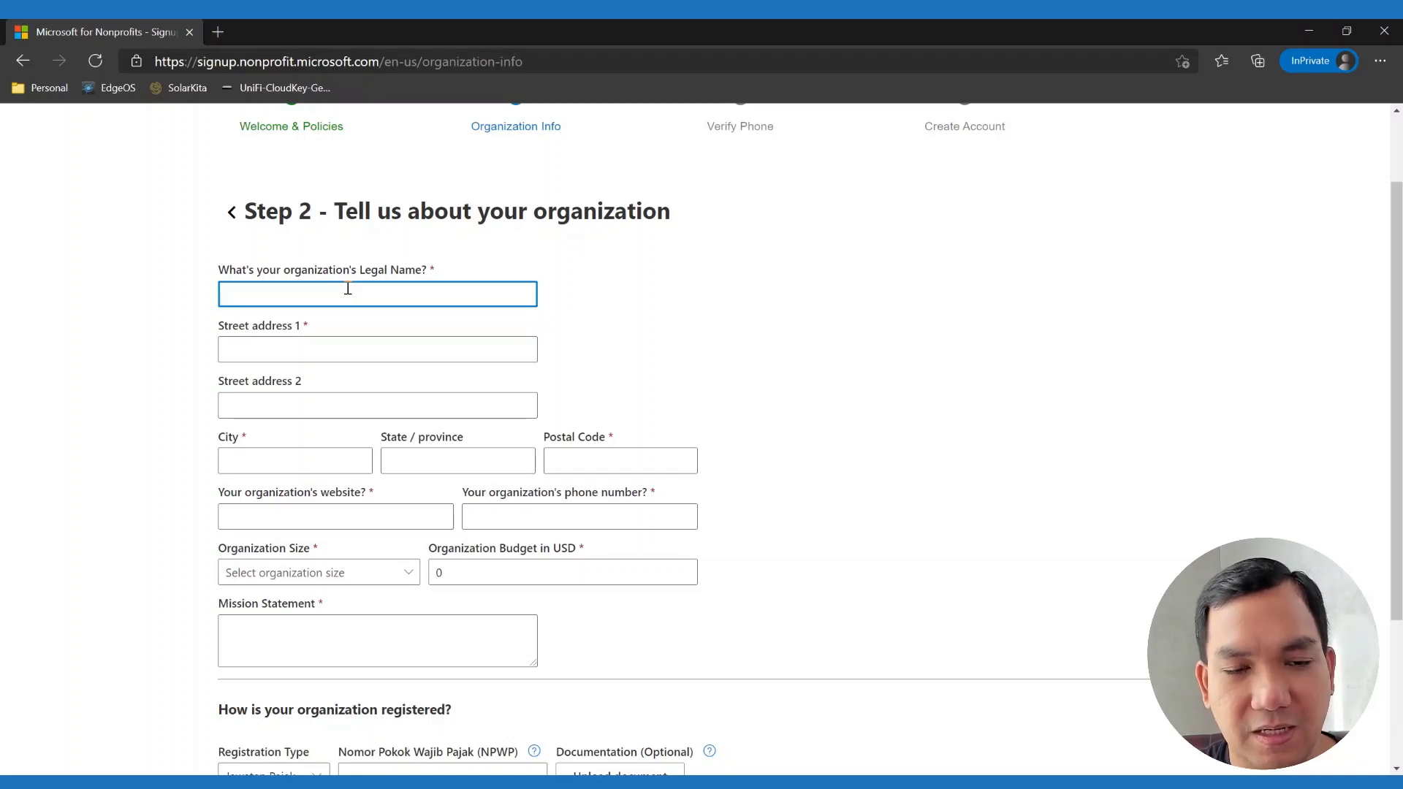
pyautogui.write('Demo')
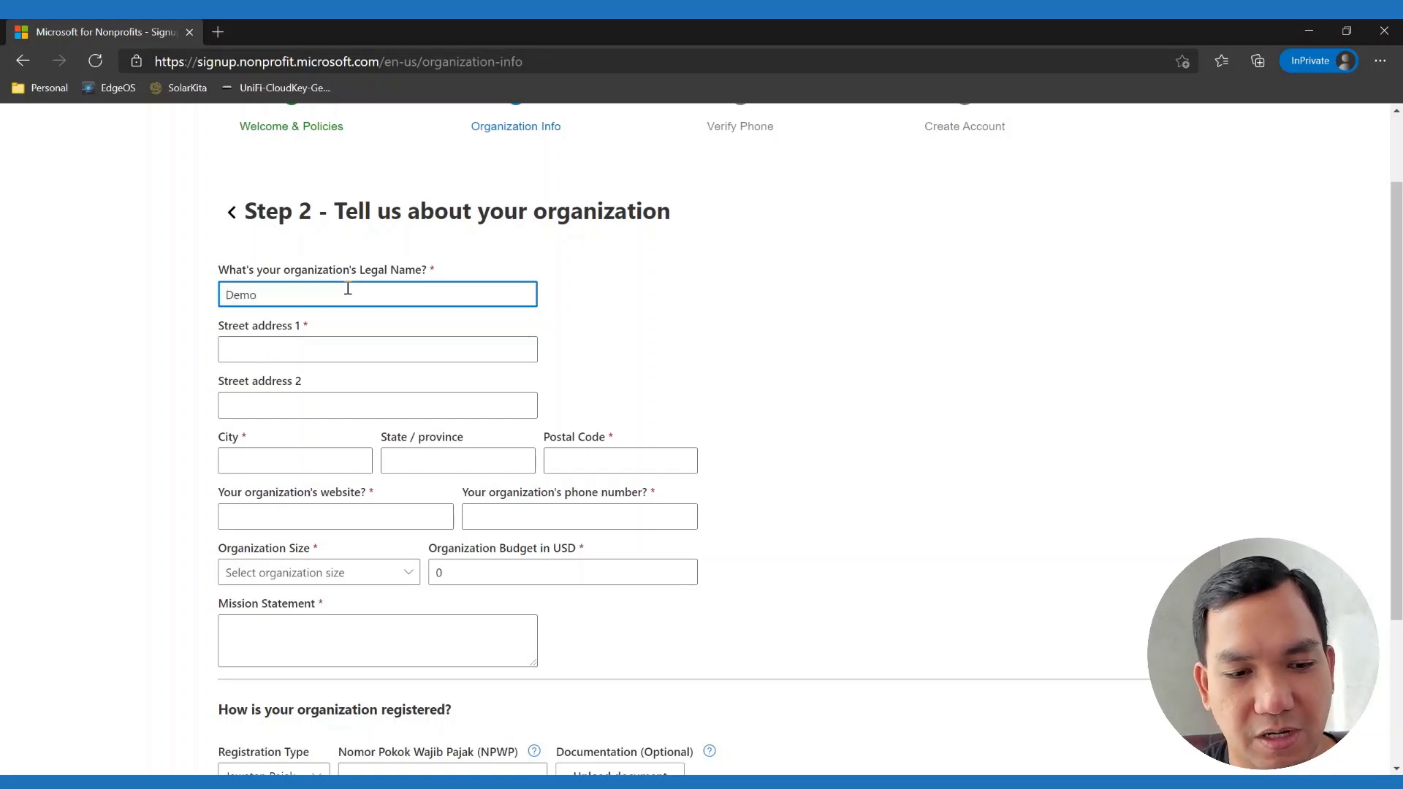
pyautogui.press('Tab')
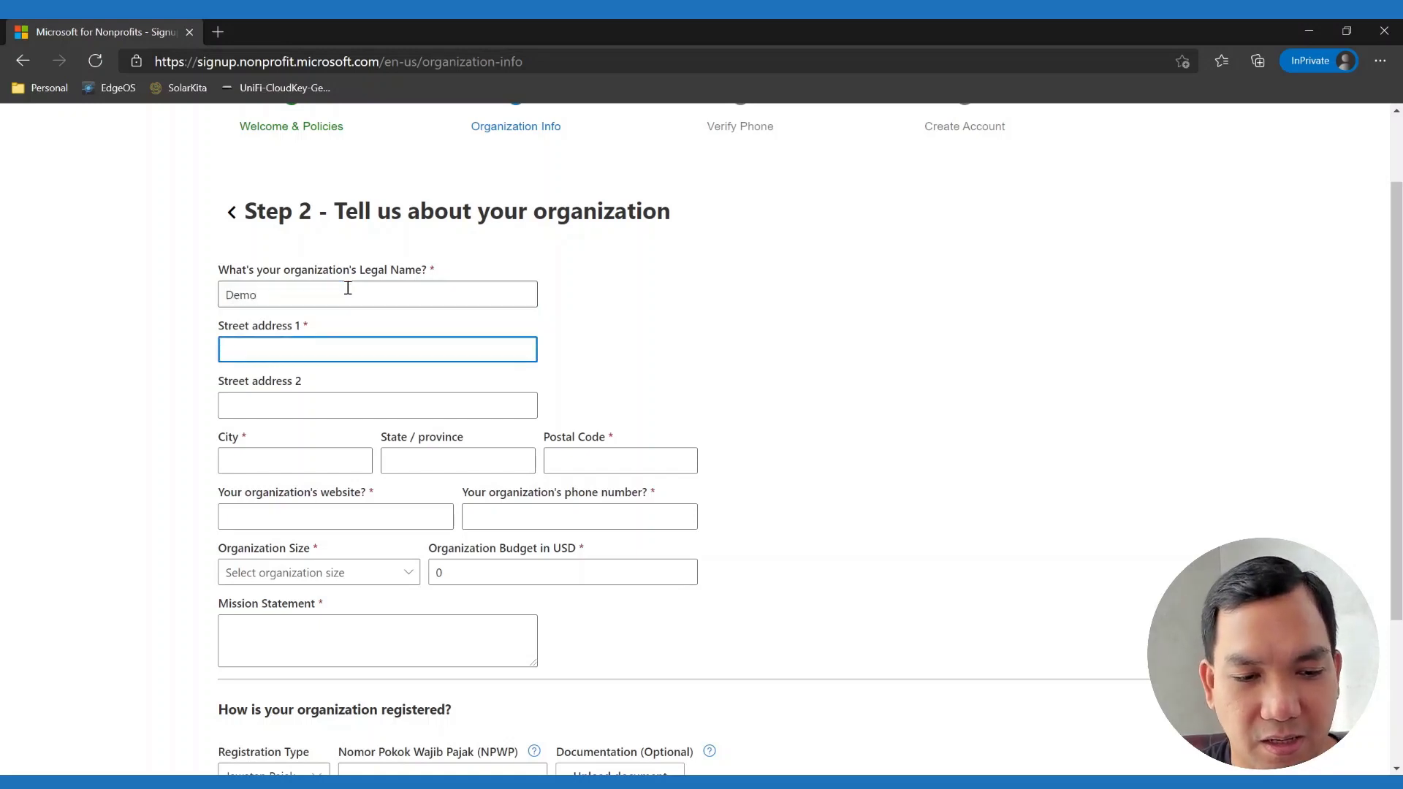
pyautogui.write('Alamat demo')
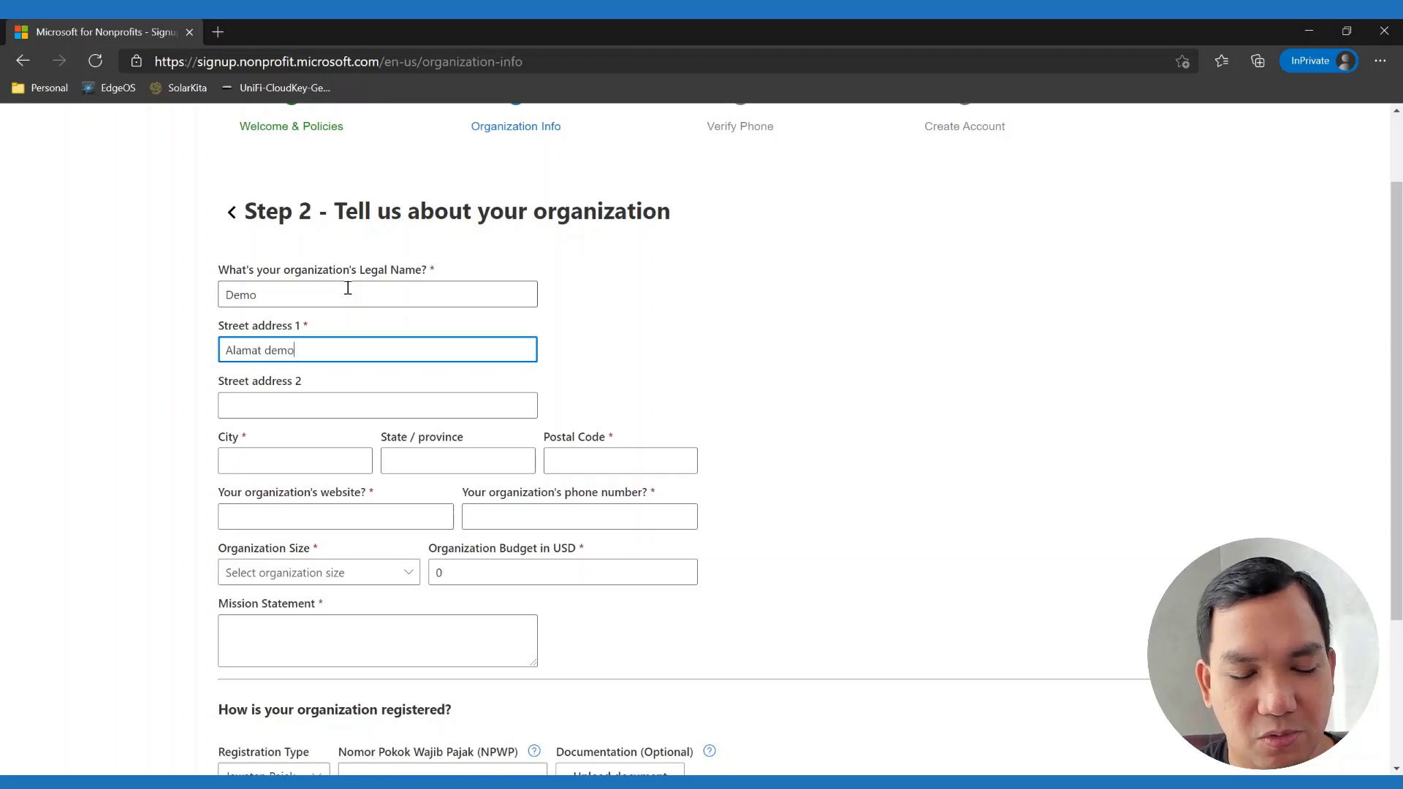
pyautogui.click(345, 469)
pyautogui.write('Jakarta')
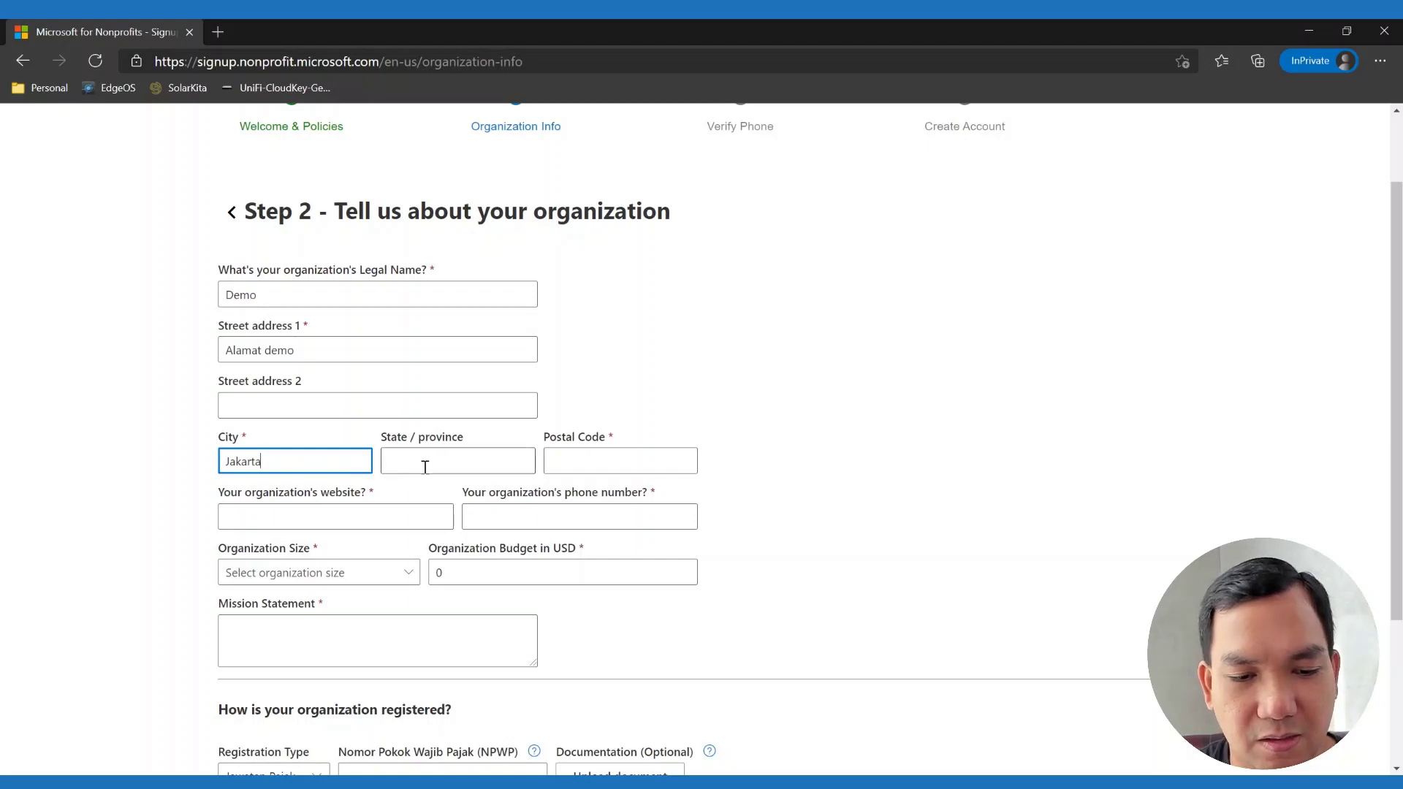
pyautogui.press('Tab')
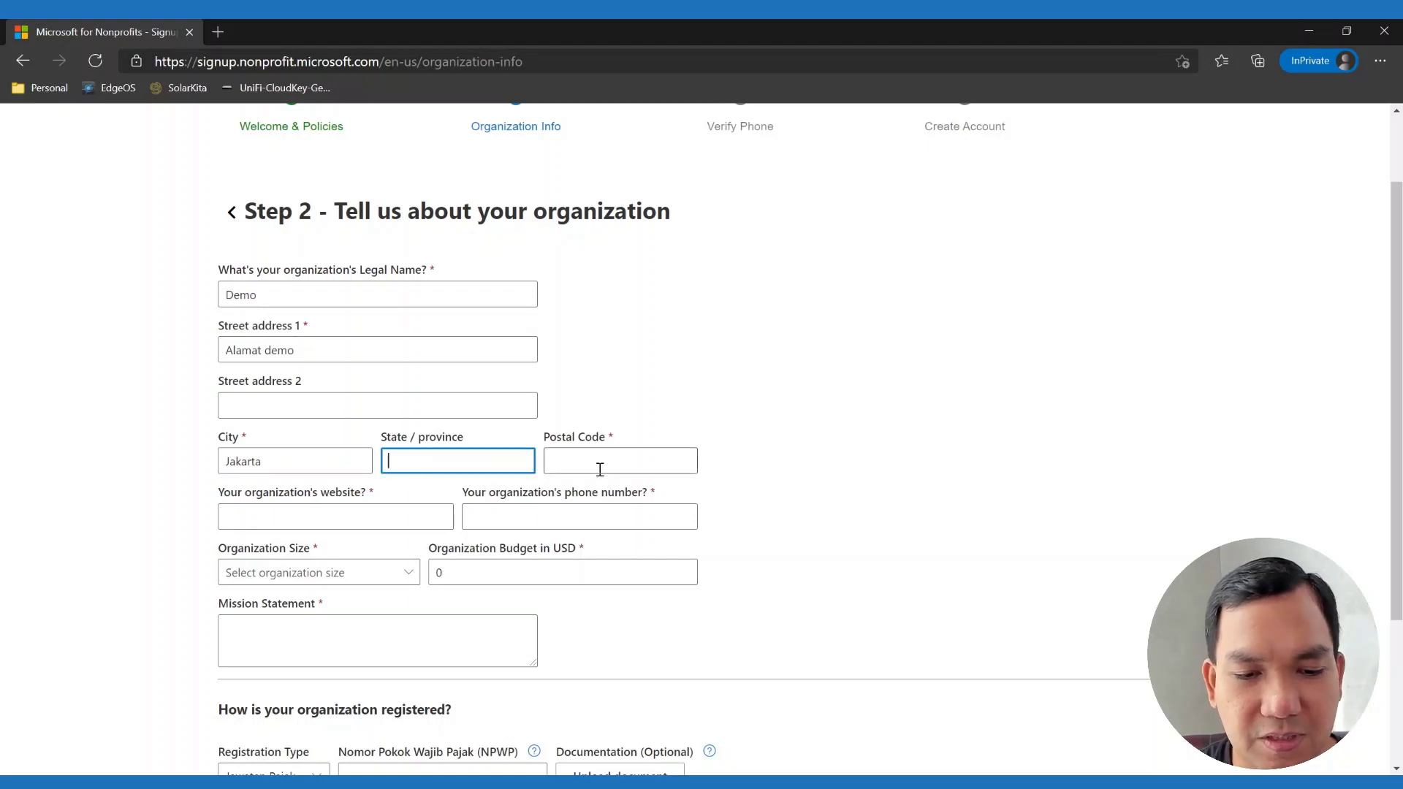
pyautogui.click(600, 470)
pyautogui.write('12')
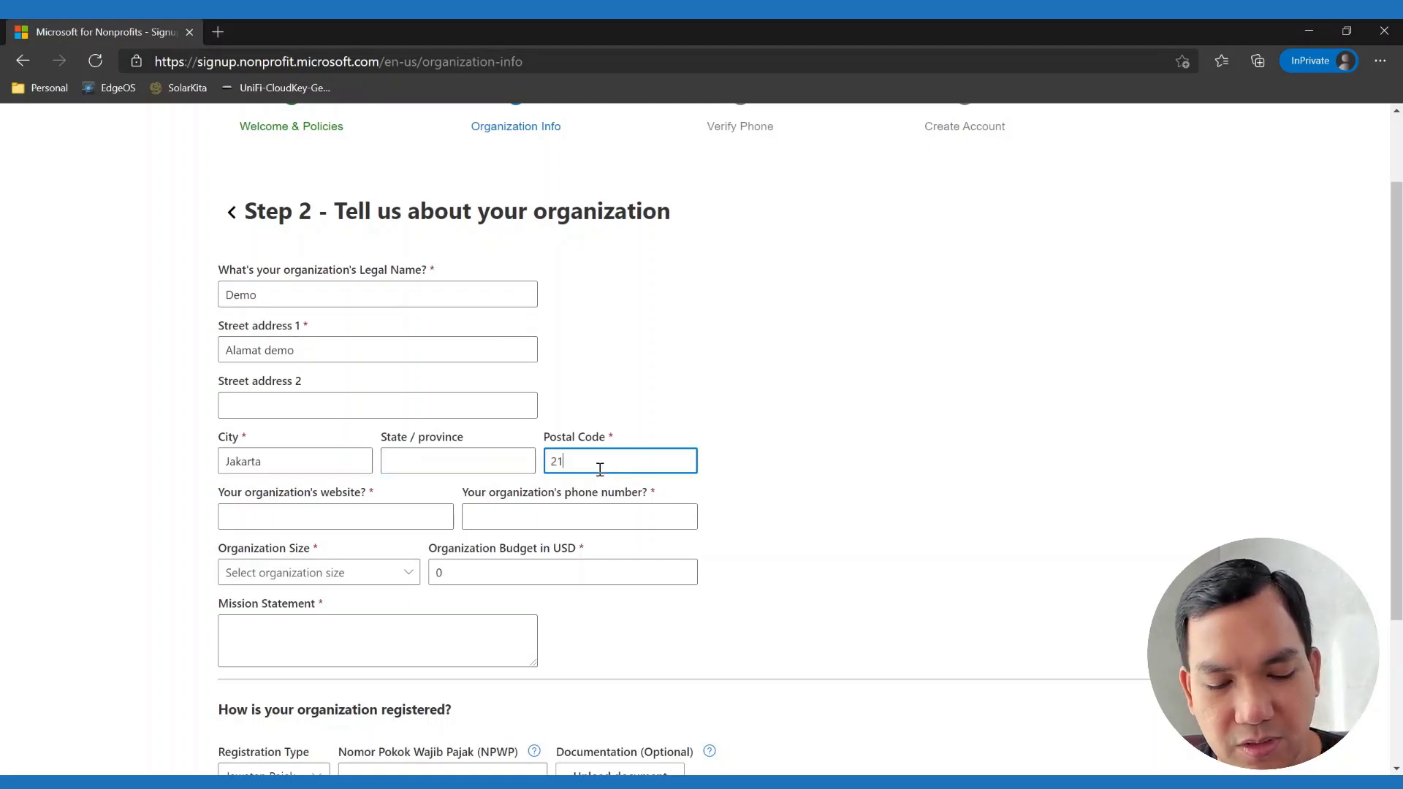
pyautogui.write('345')
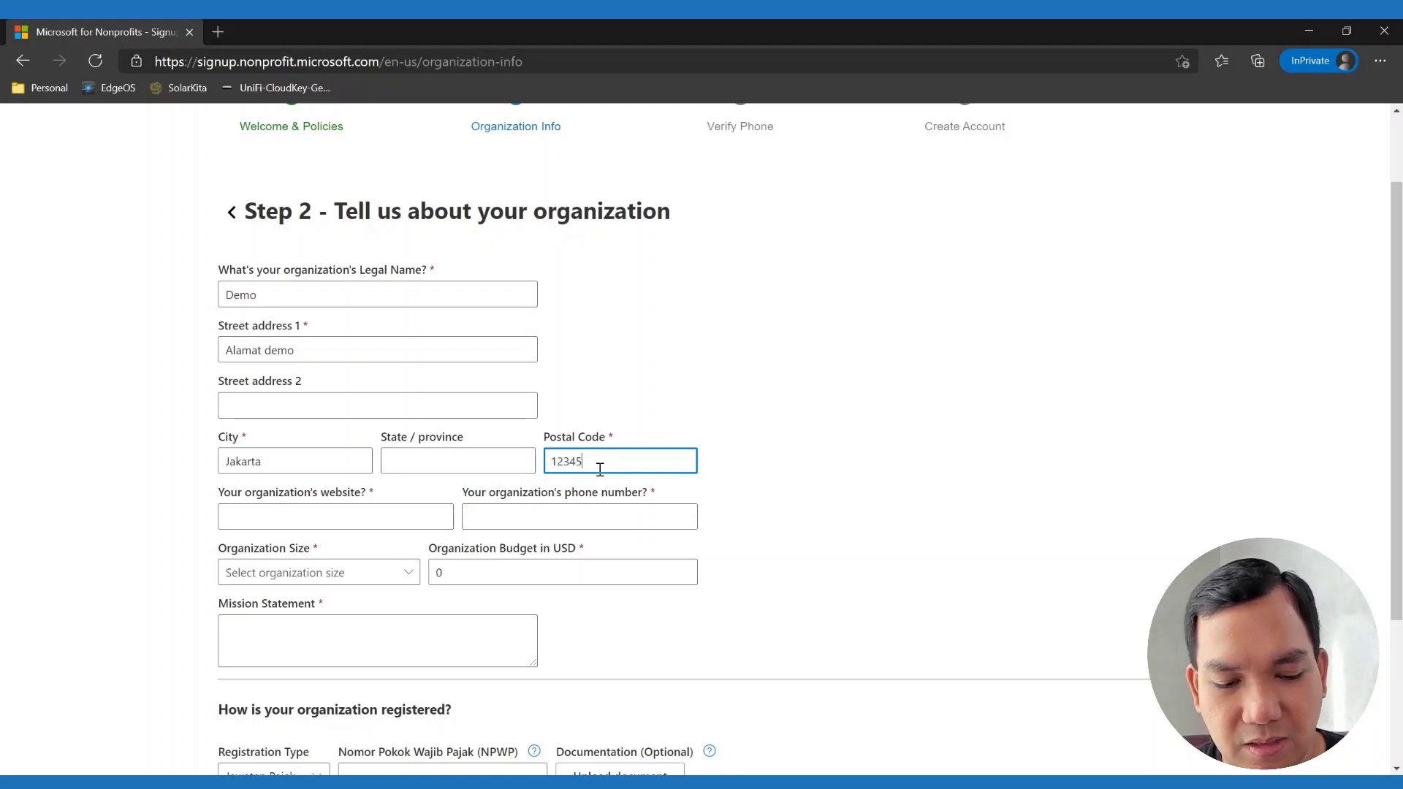
# Enter website demo.com and start typing the organization's phone number.
pyautogui.click(389, 516)
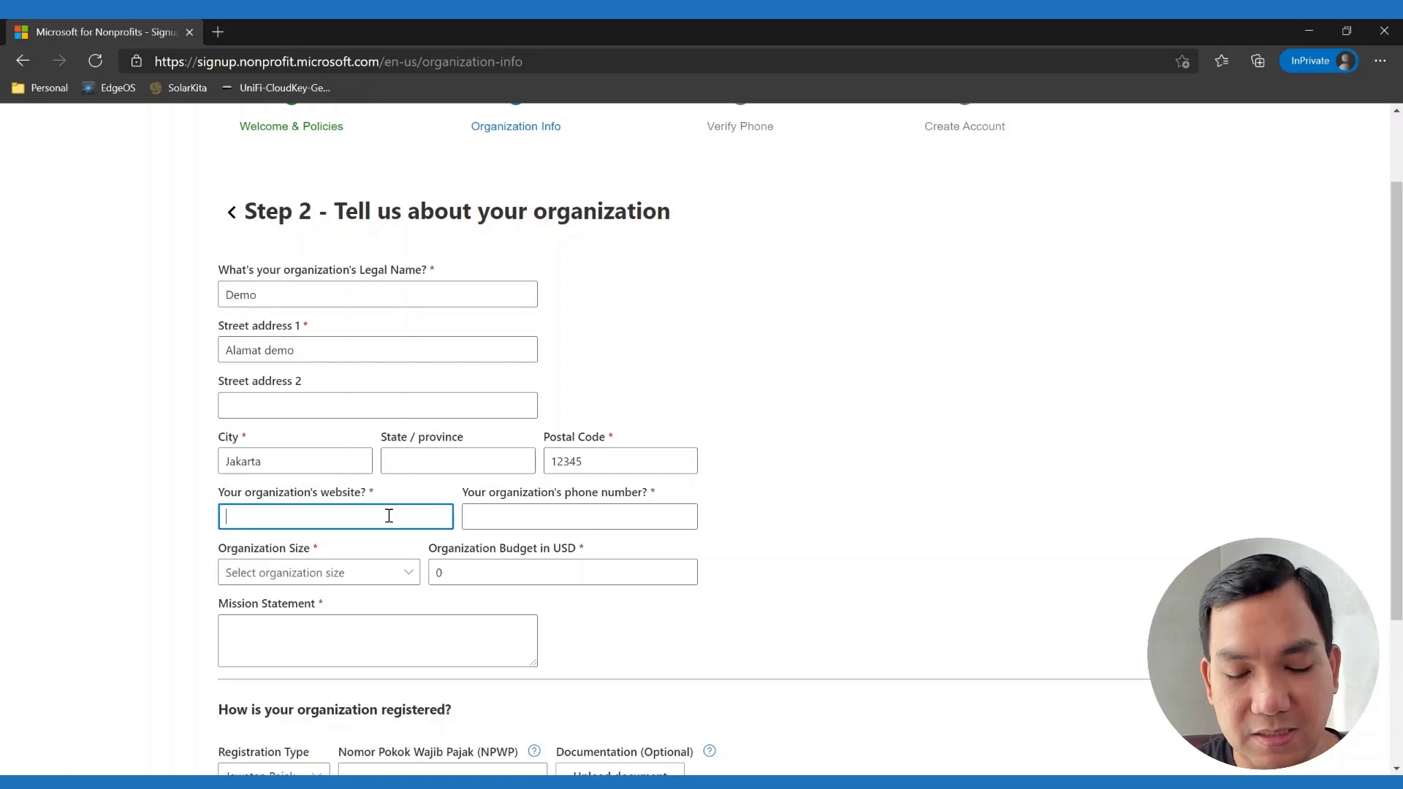
pyautogui.write('demo.com')
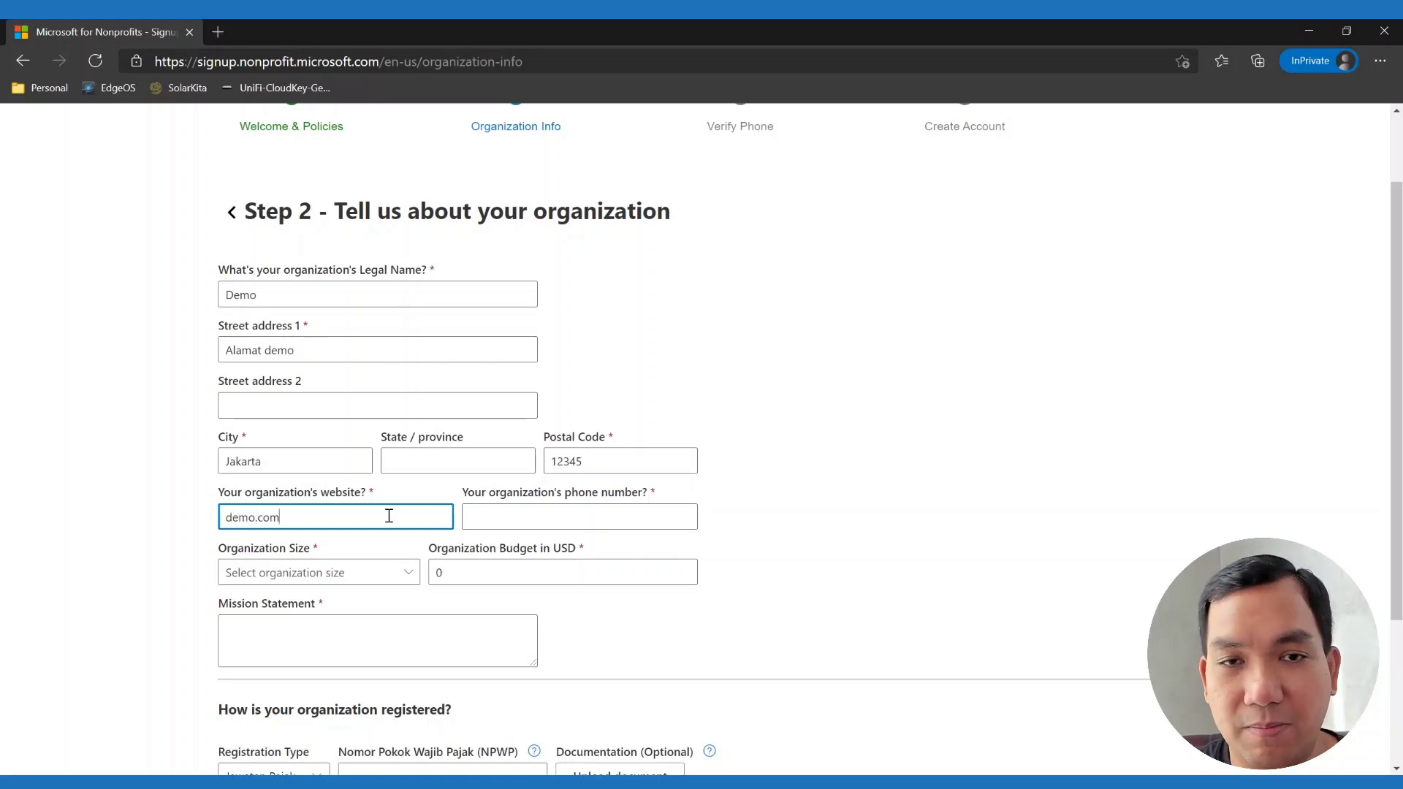
pyautogui.click(495, 519)
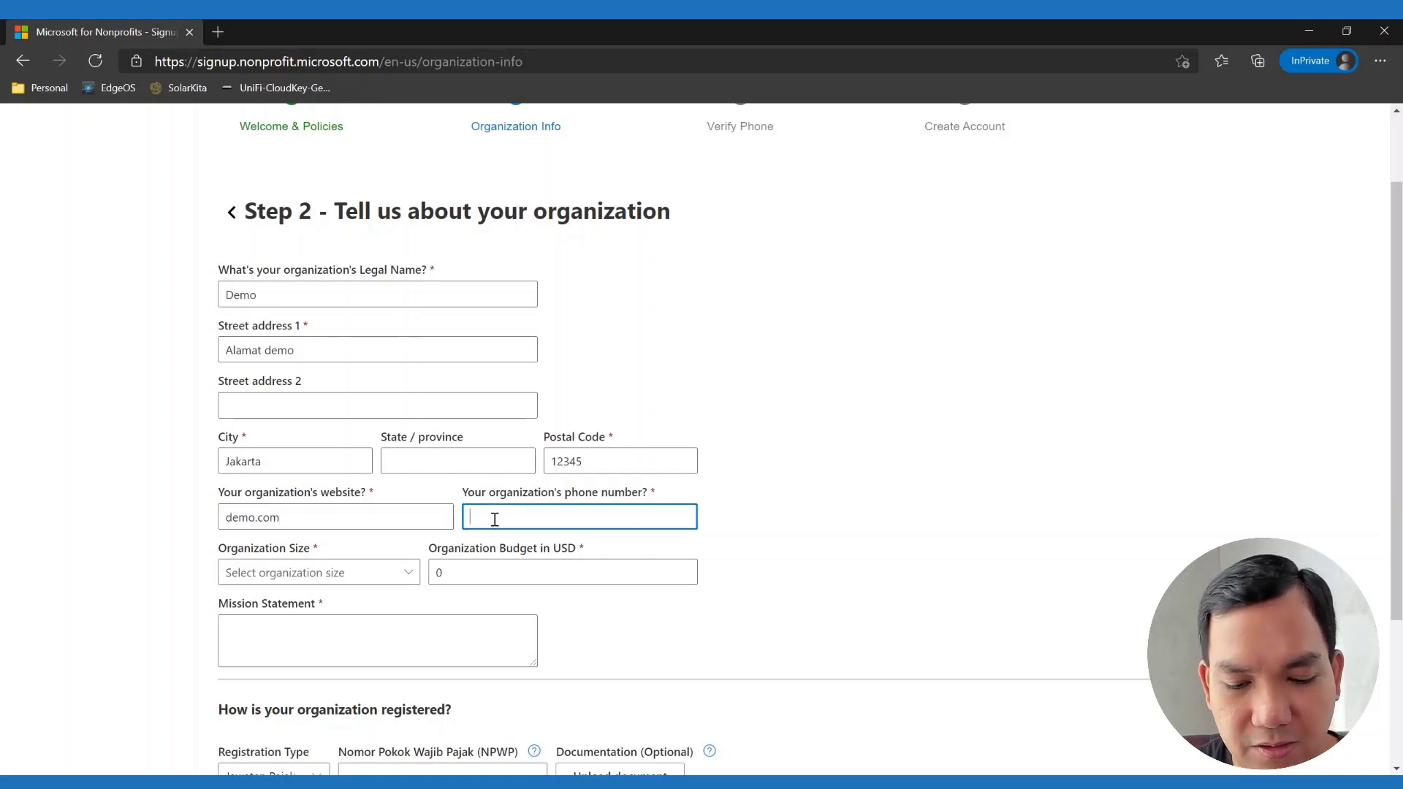
pyautogui.write('6221')
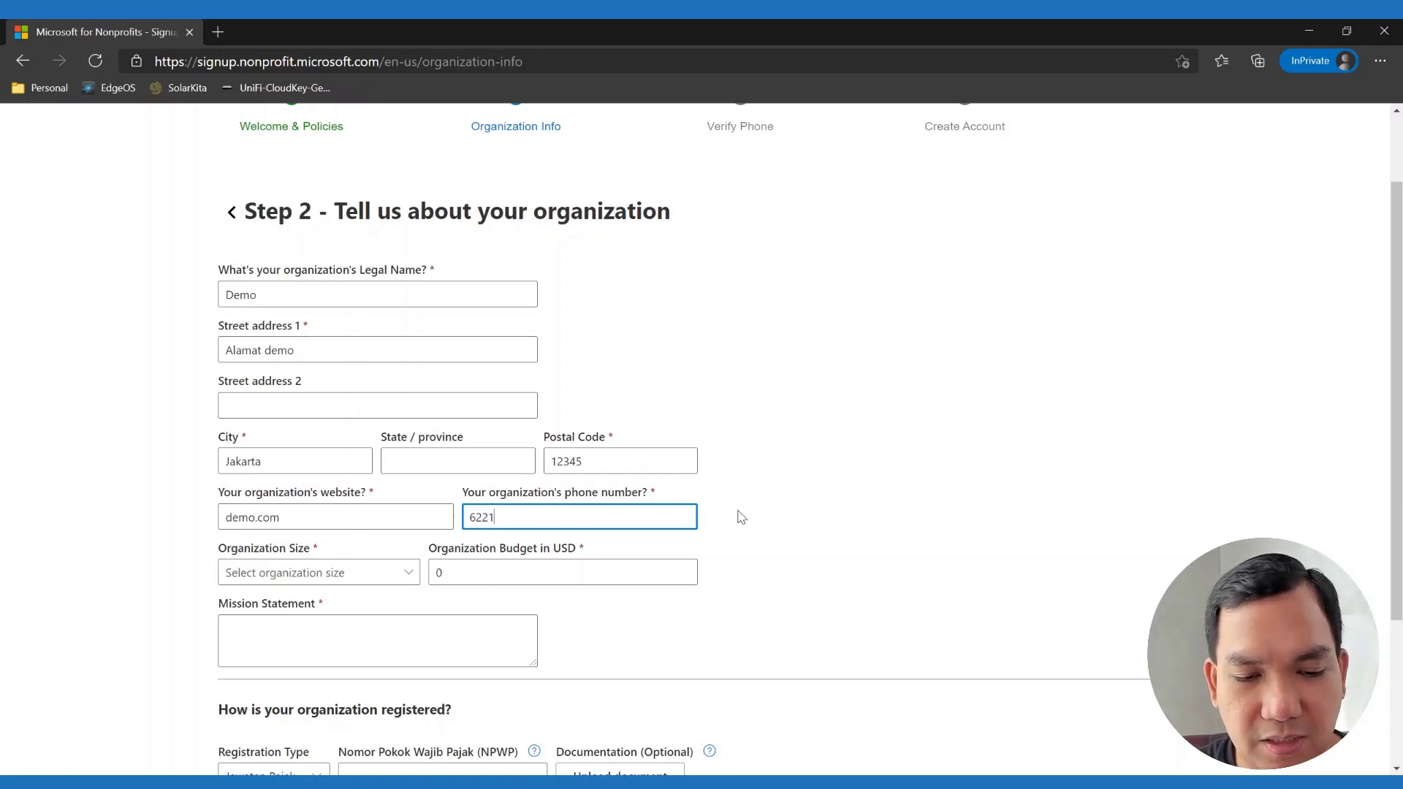
pyautogui.write('12345678')
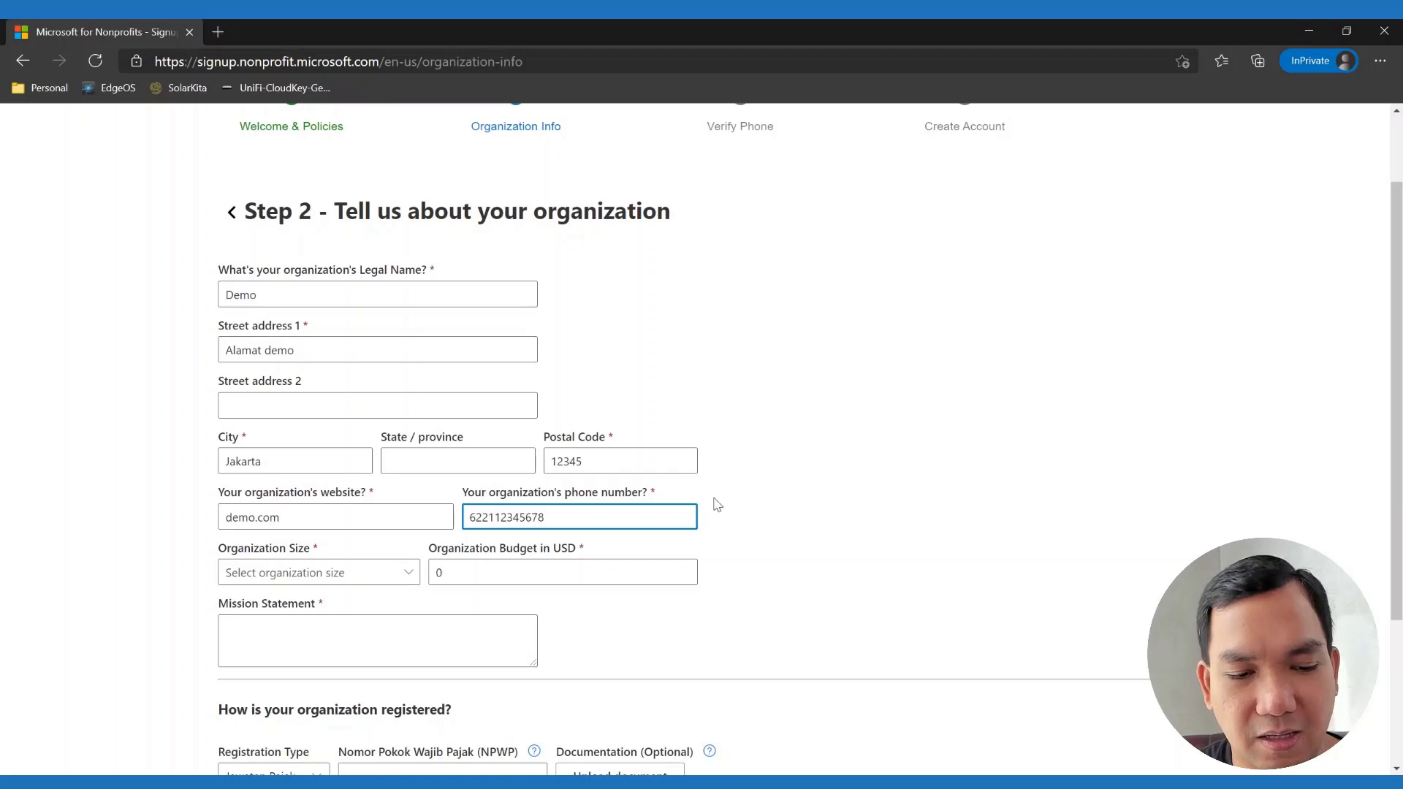
# Set organization size to 0-50 people and budget to 10000.
pyautogui.click(414, 580)
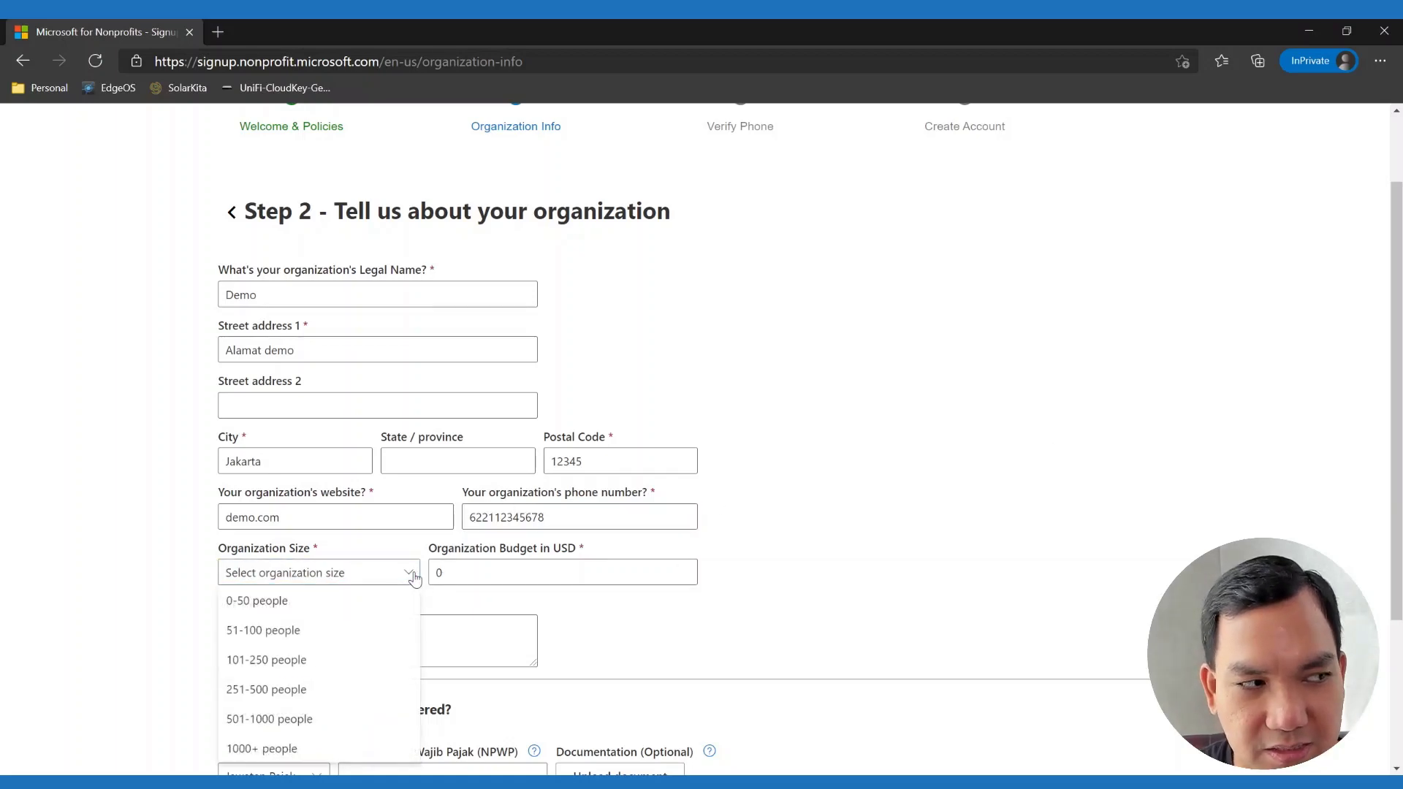
pyautogui.click(361, 603)
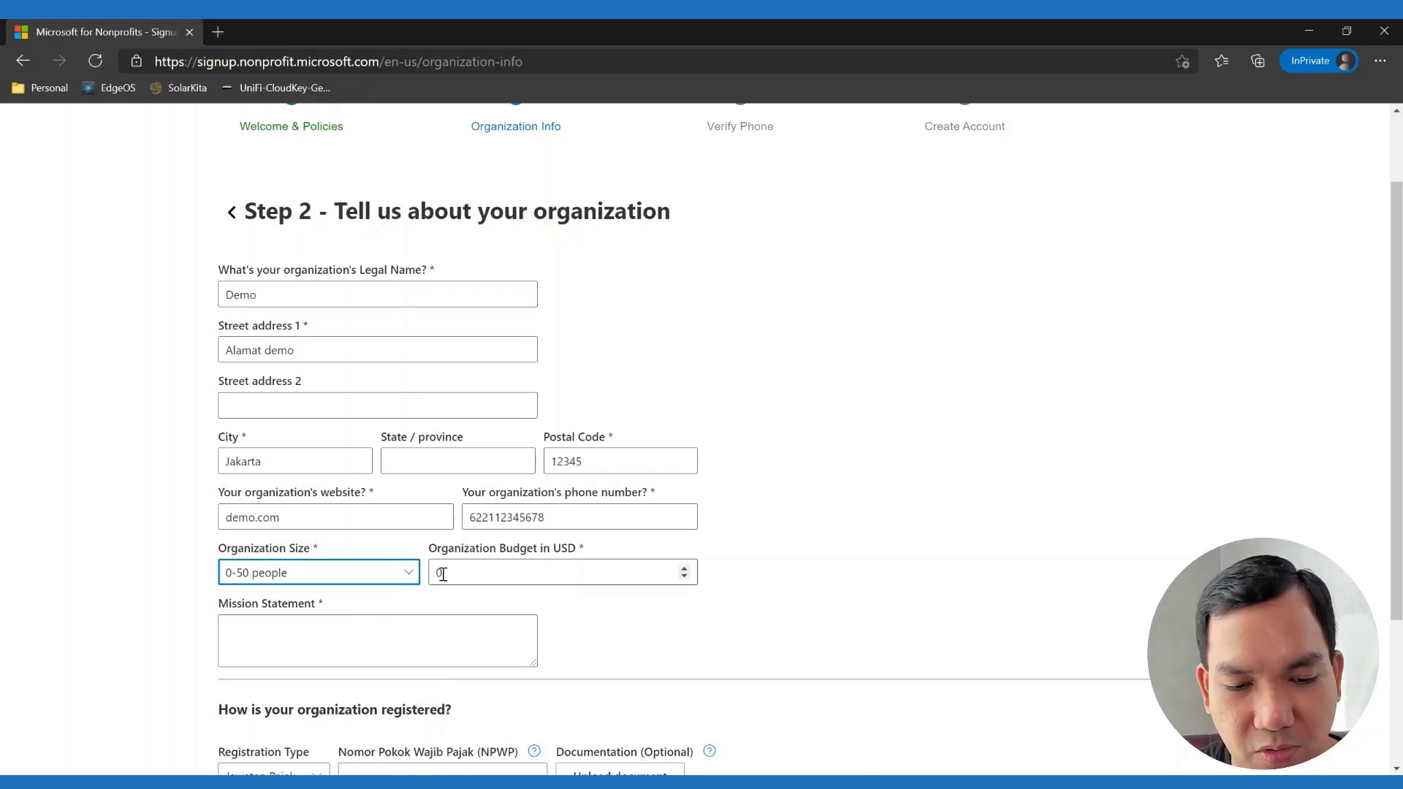
pyautogui.doubleClick(444, 574)
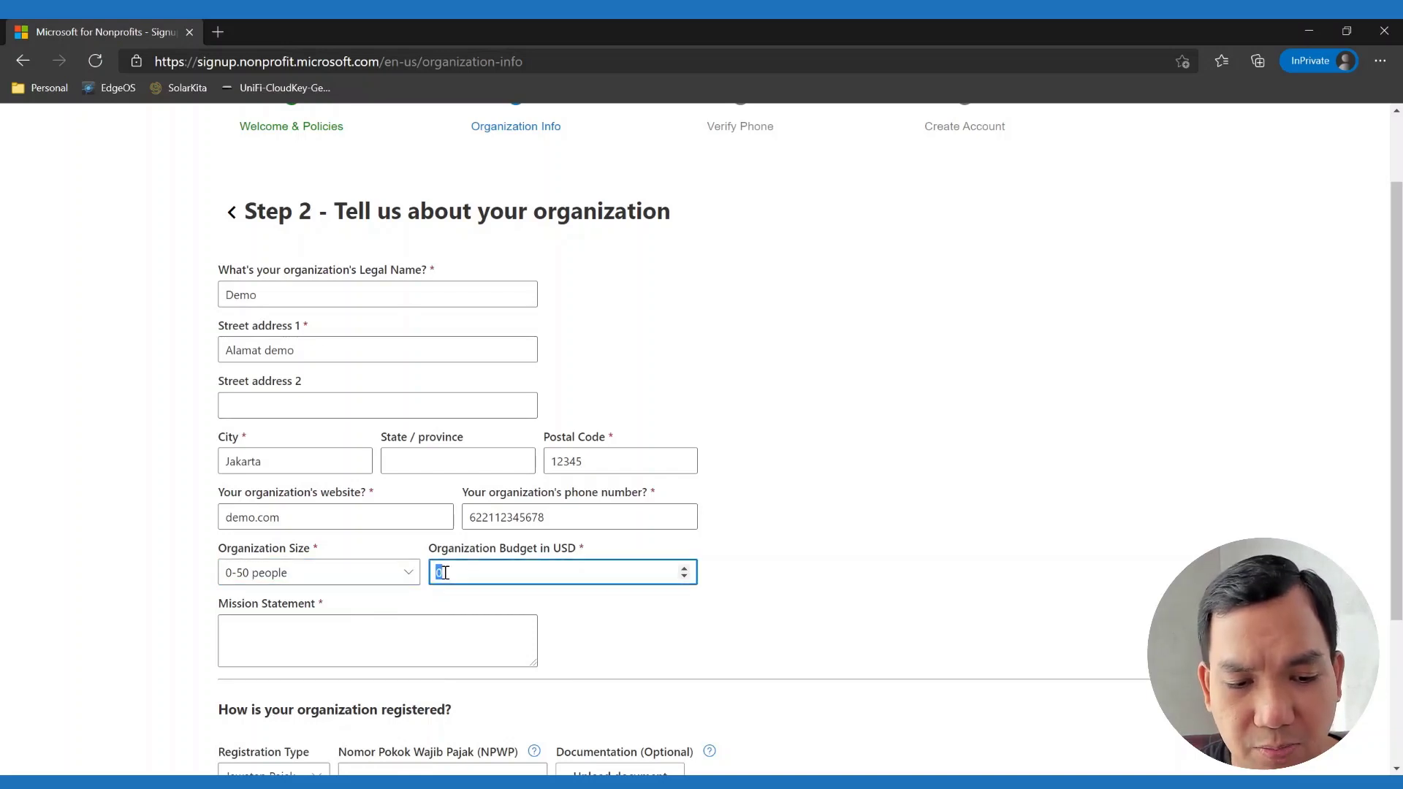
pyautogui.write('10000')
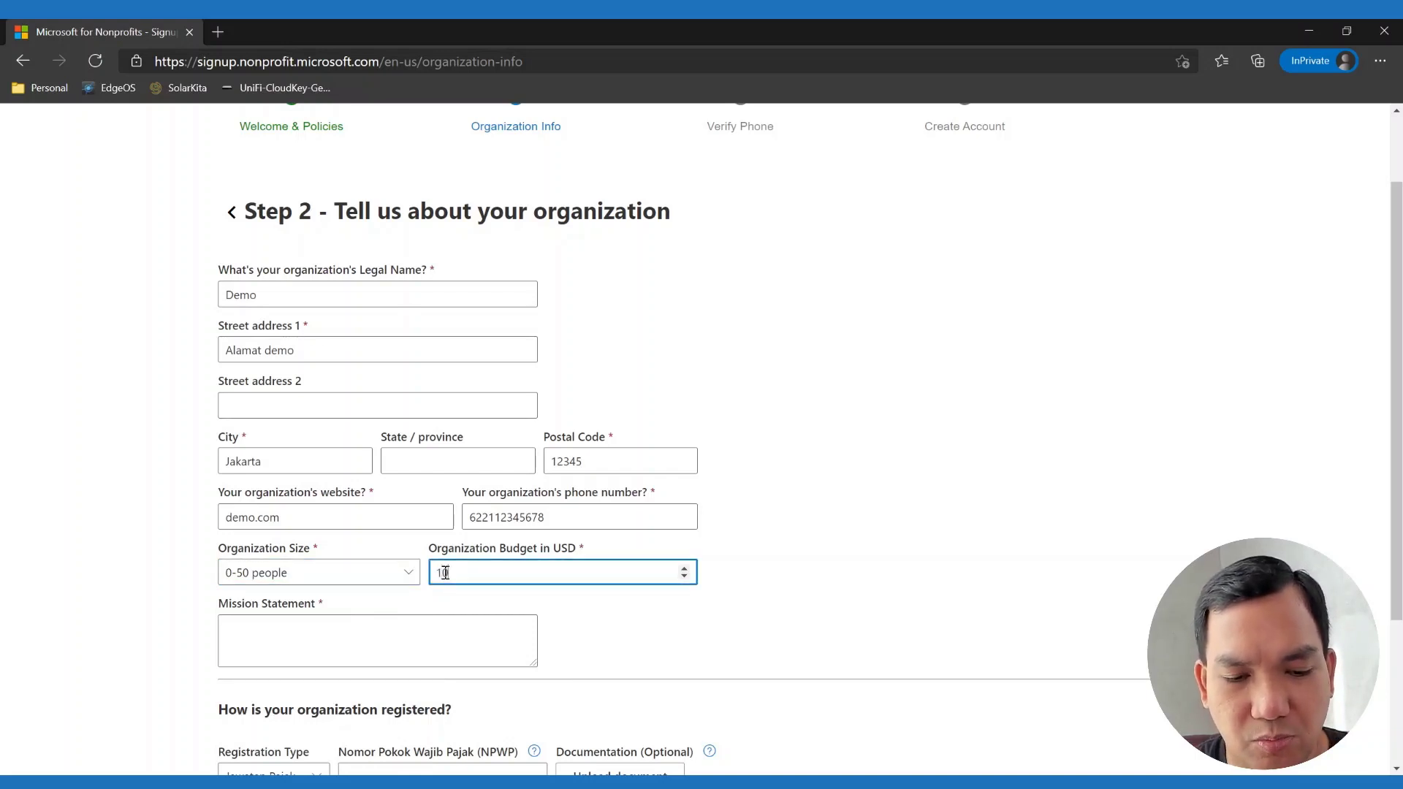
# Write 'Mission statement' in the Mission Statement box.
pyautogui.click(420, 637)
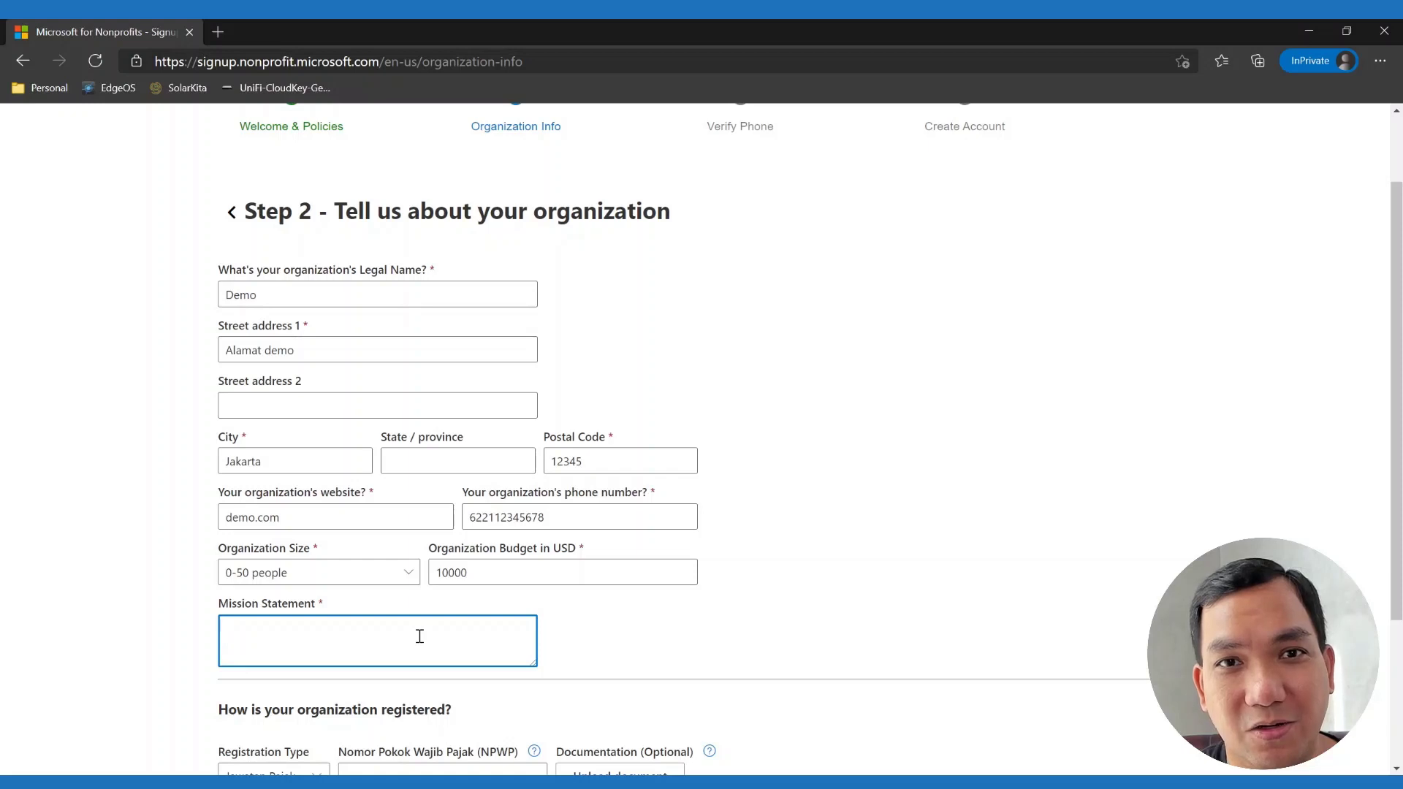
pyautogui.write('Mission stat')
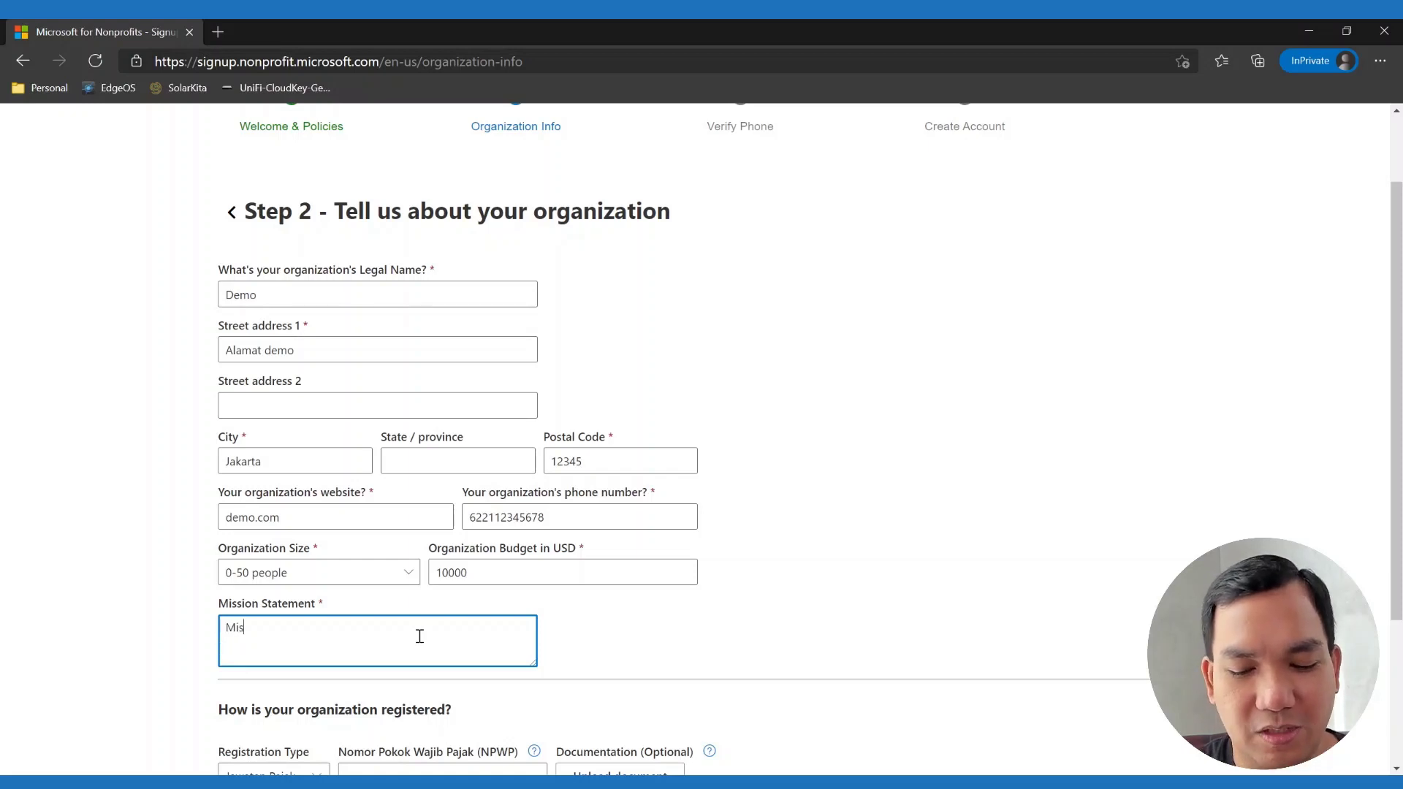
pyautogui.press('BackSpace')
pyautogui.press('BackSpace')
pyautogui.write('atement')
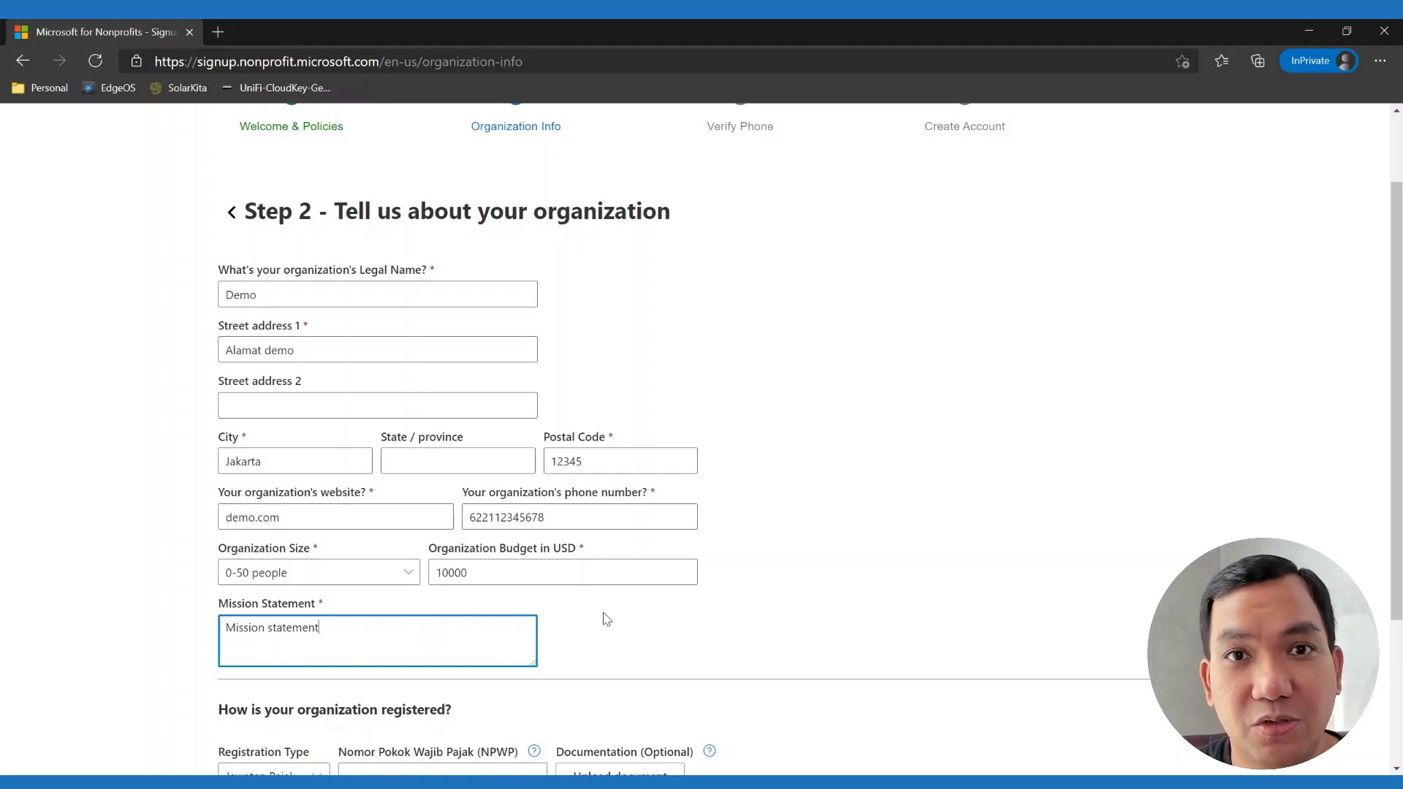
pyautogui.click(817, 601)
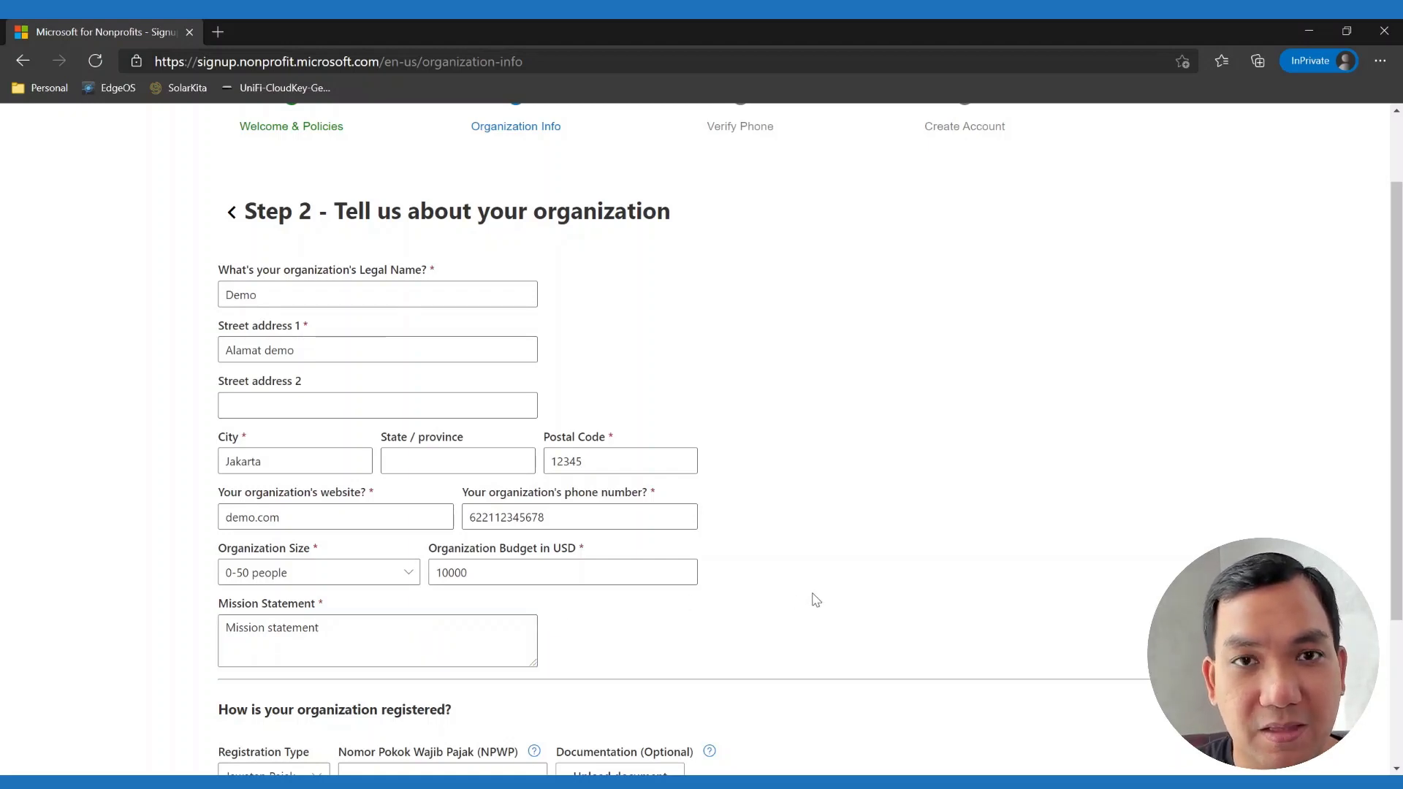
# Keep Jawatan Pajak as registration type and enter the organization's NPWP tax number.
pyautogui.scroll(-3, 816, 601)
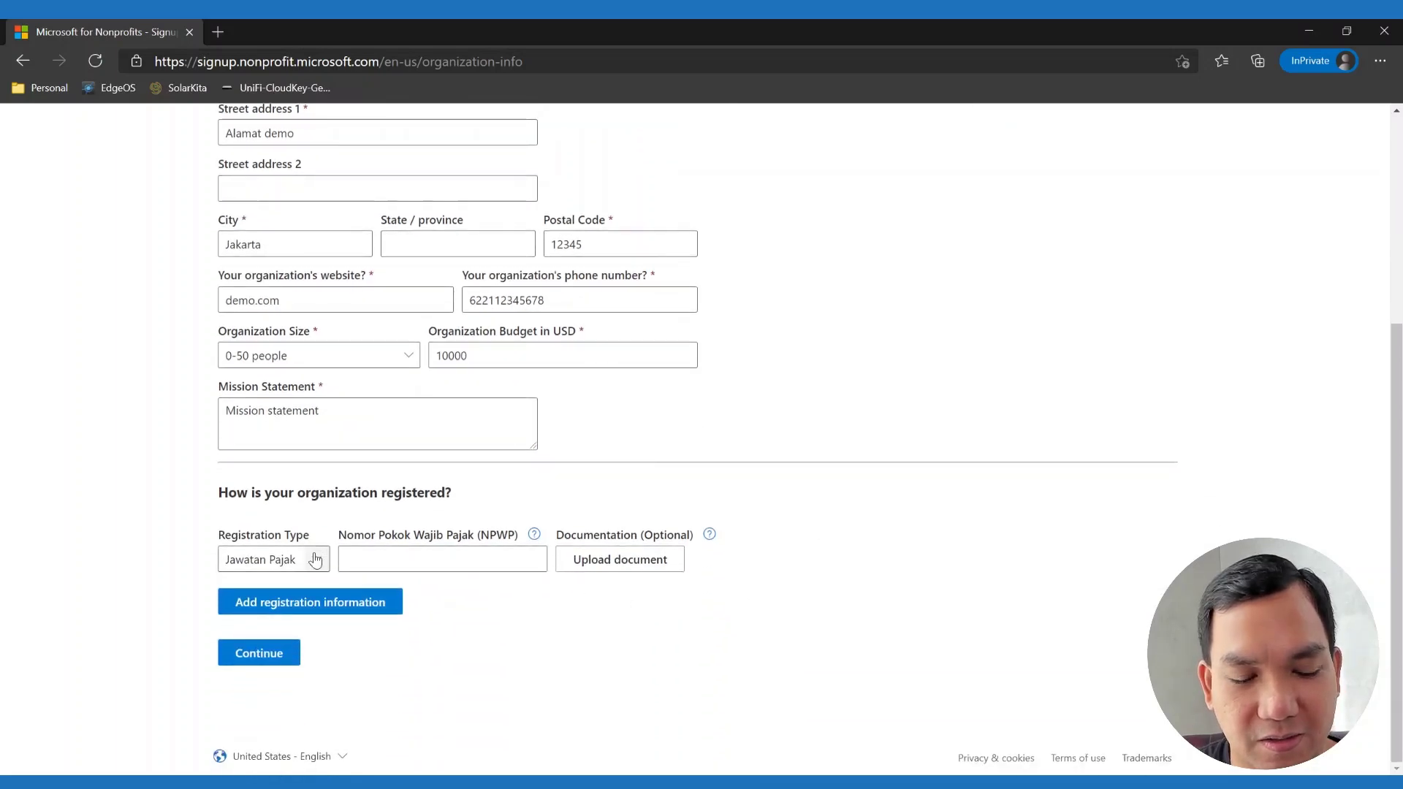
pyautogui.click(316, 563)
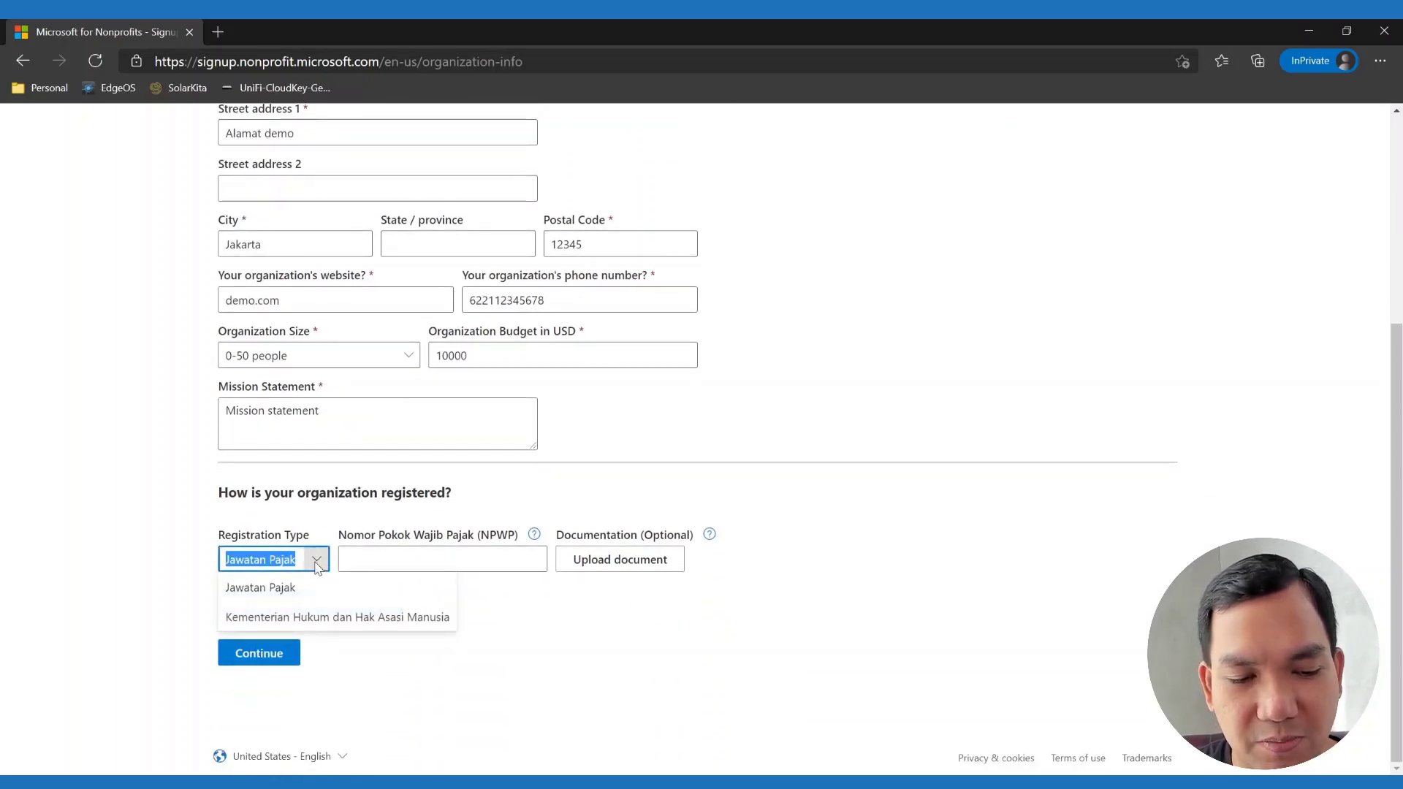
pyautogui.click(417, 558)
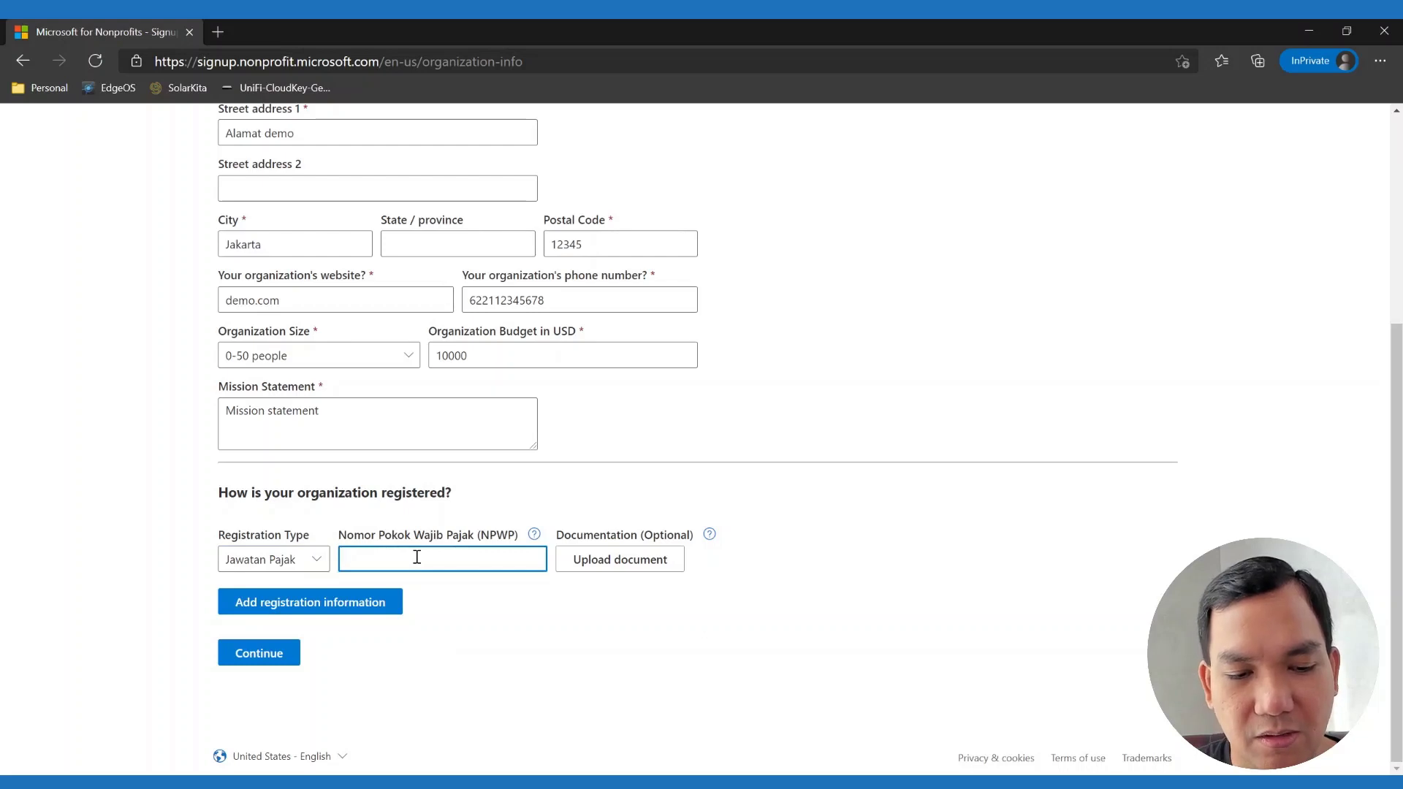
pyautogui.write('123456')
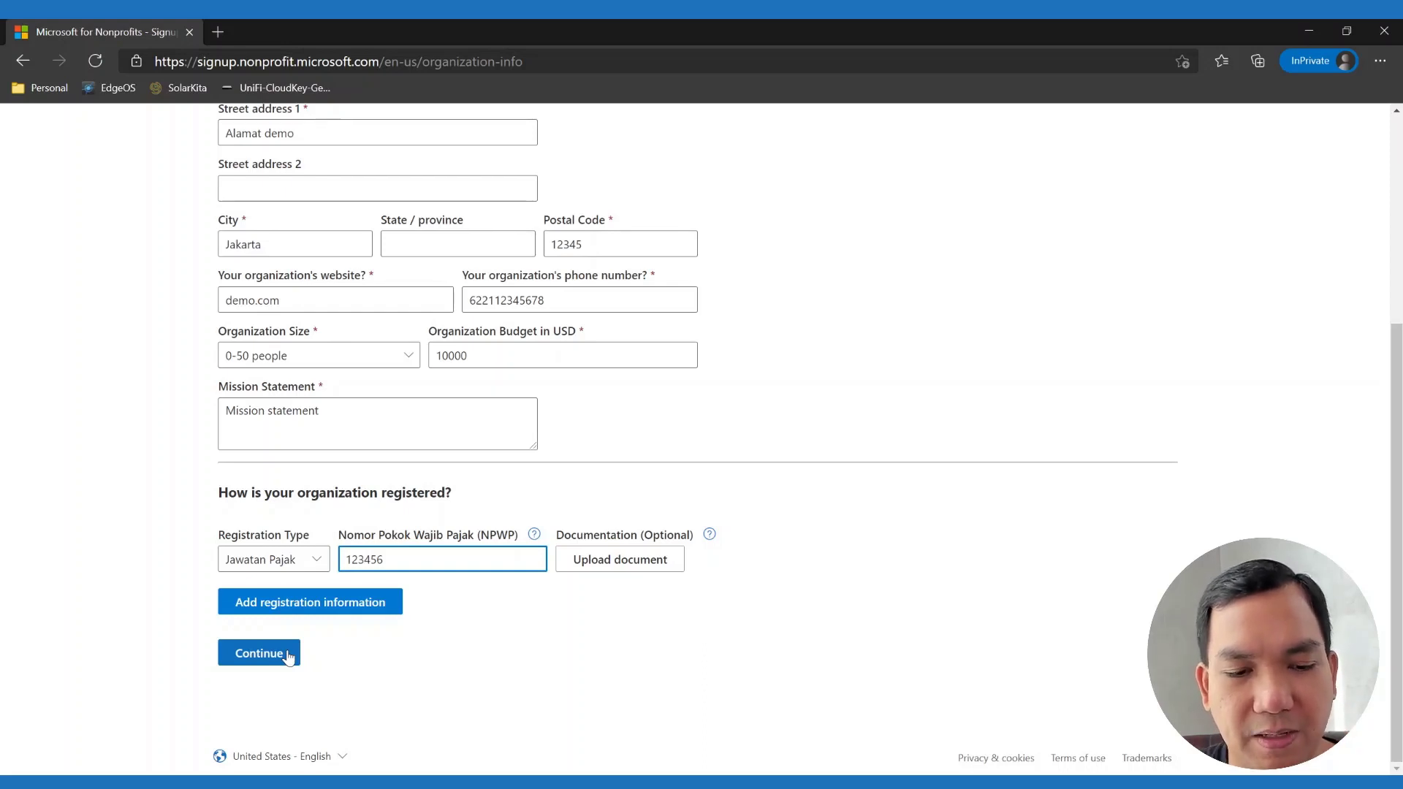
# Submit the organization details and enter the phone number for verification.
pyautogui.click(382, 606)
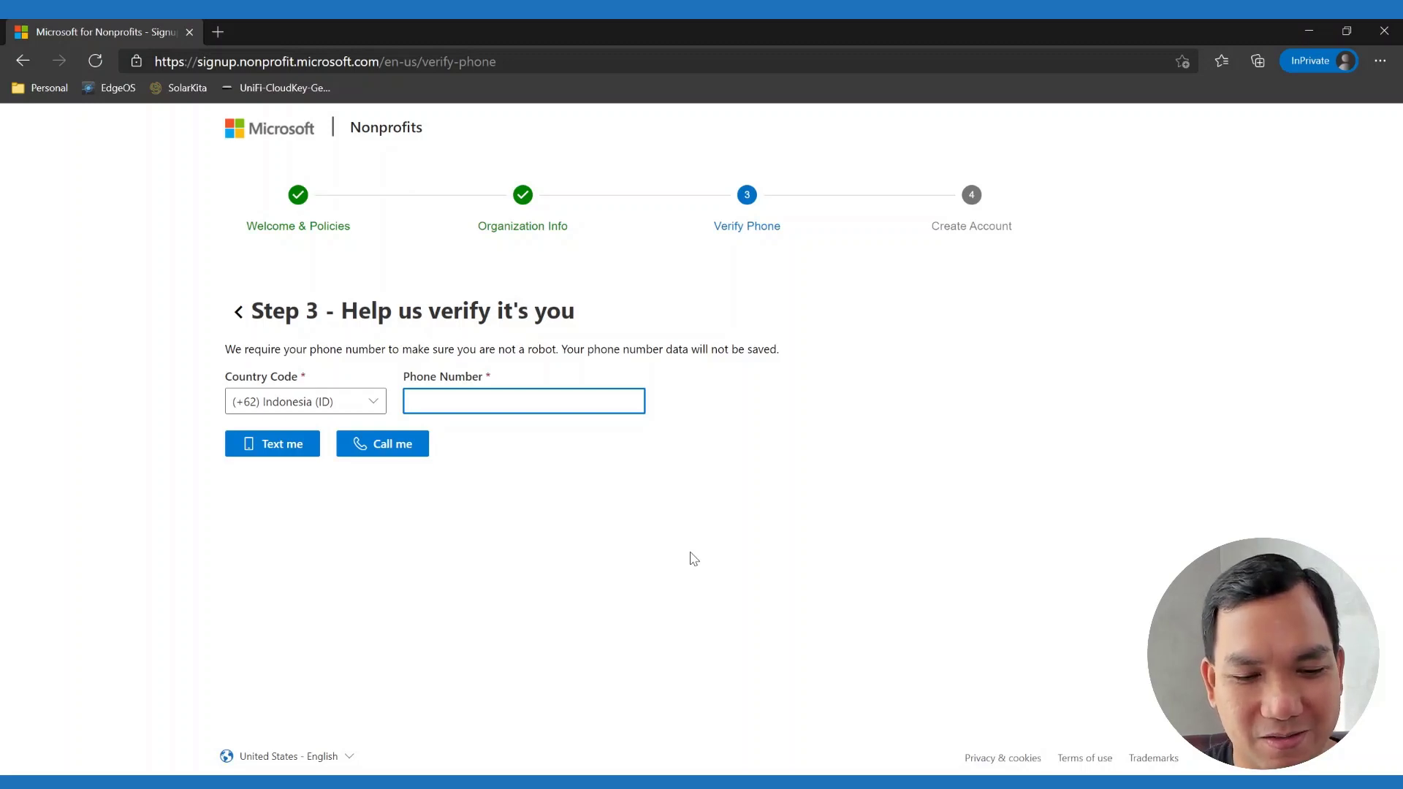
pyautogui.write('8')
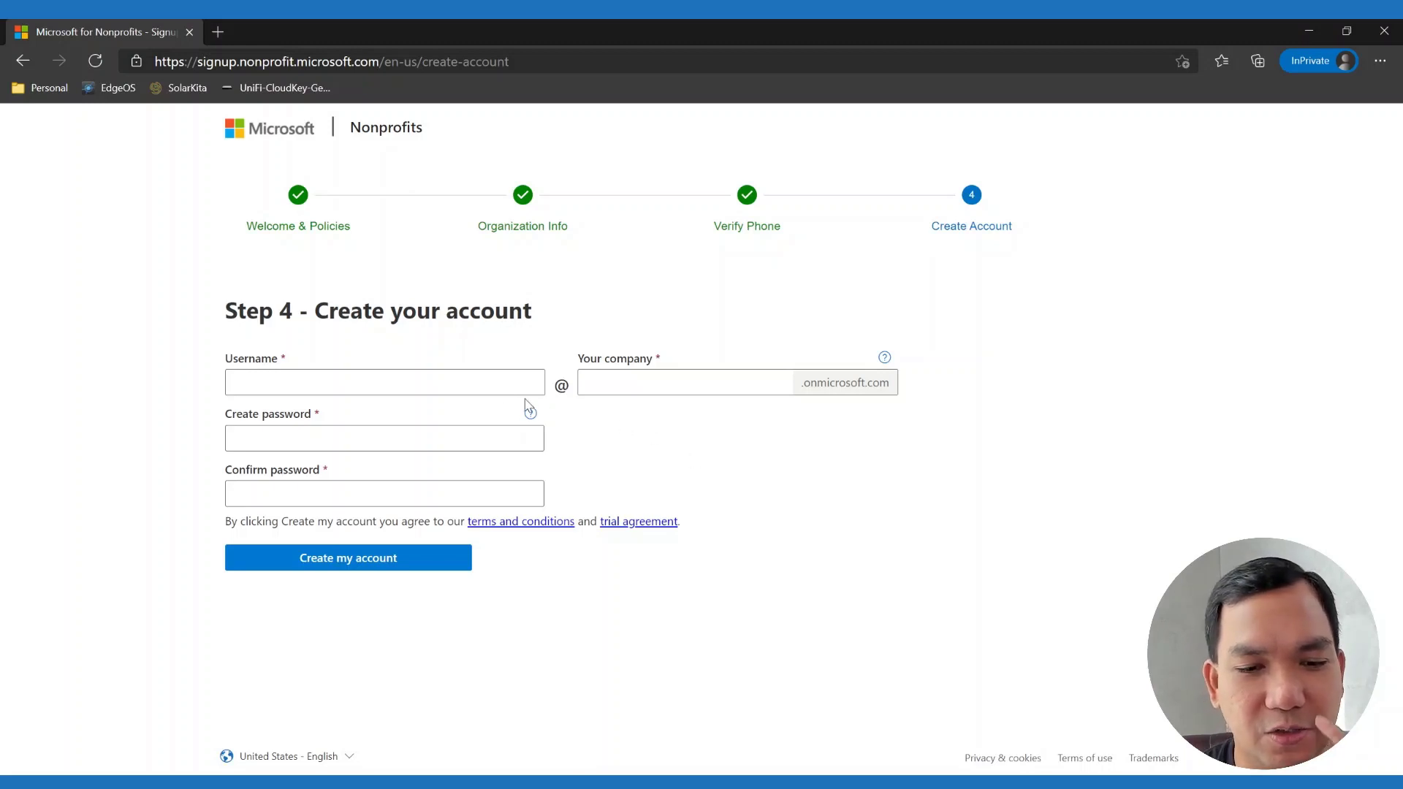
# Enter username administrator and company domain mydigitalthoughts for onmicrosoft.com.
pyautogui.click(494, 386)
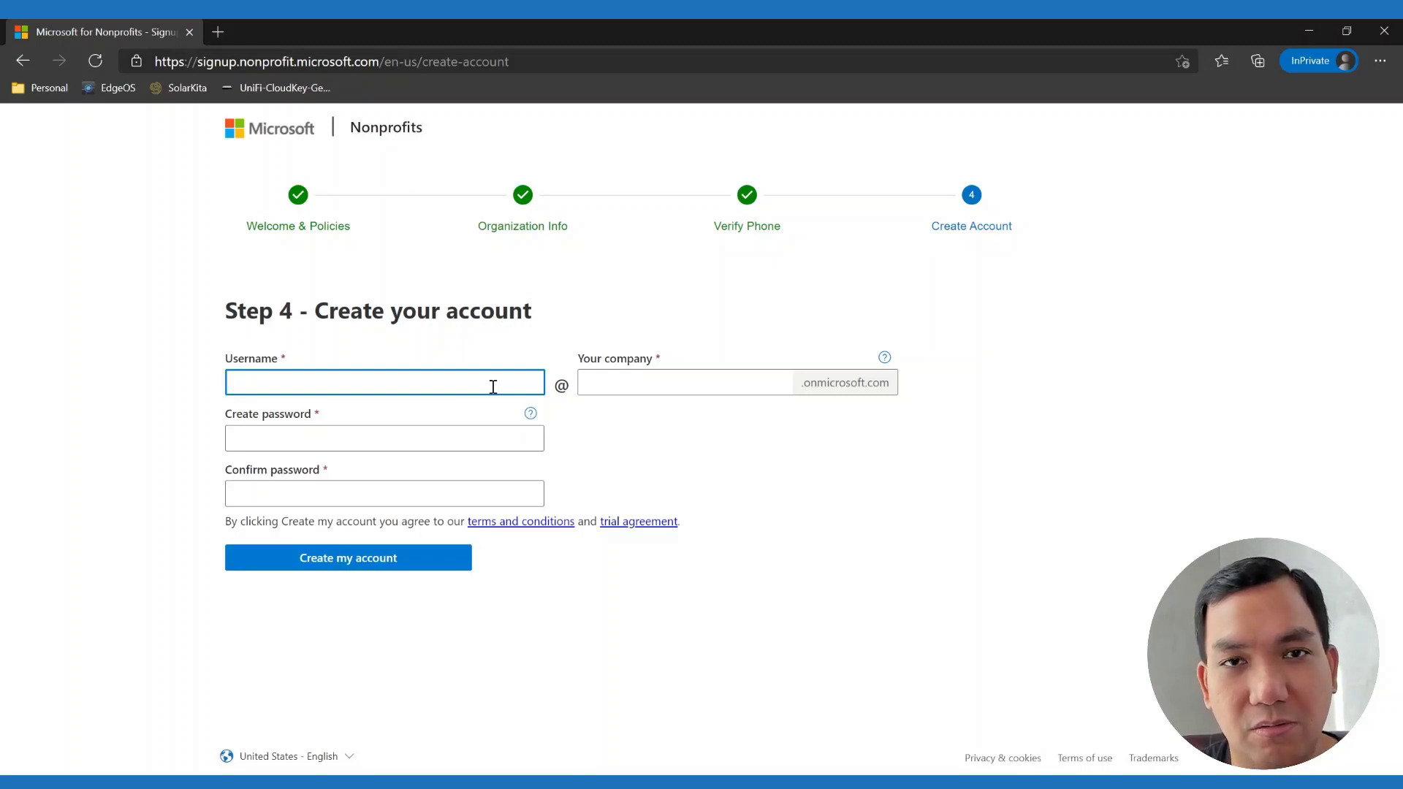
pyautogui.write('administrator')
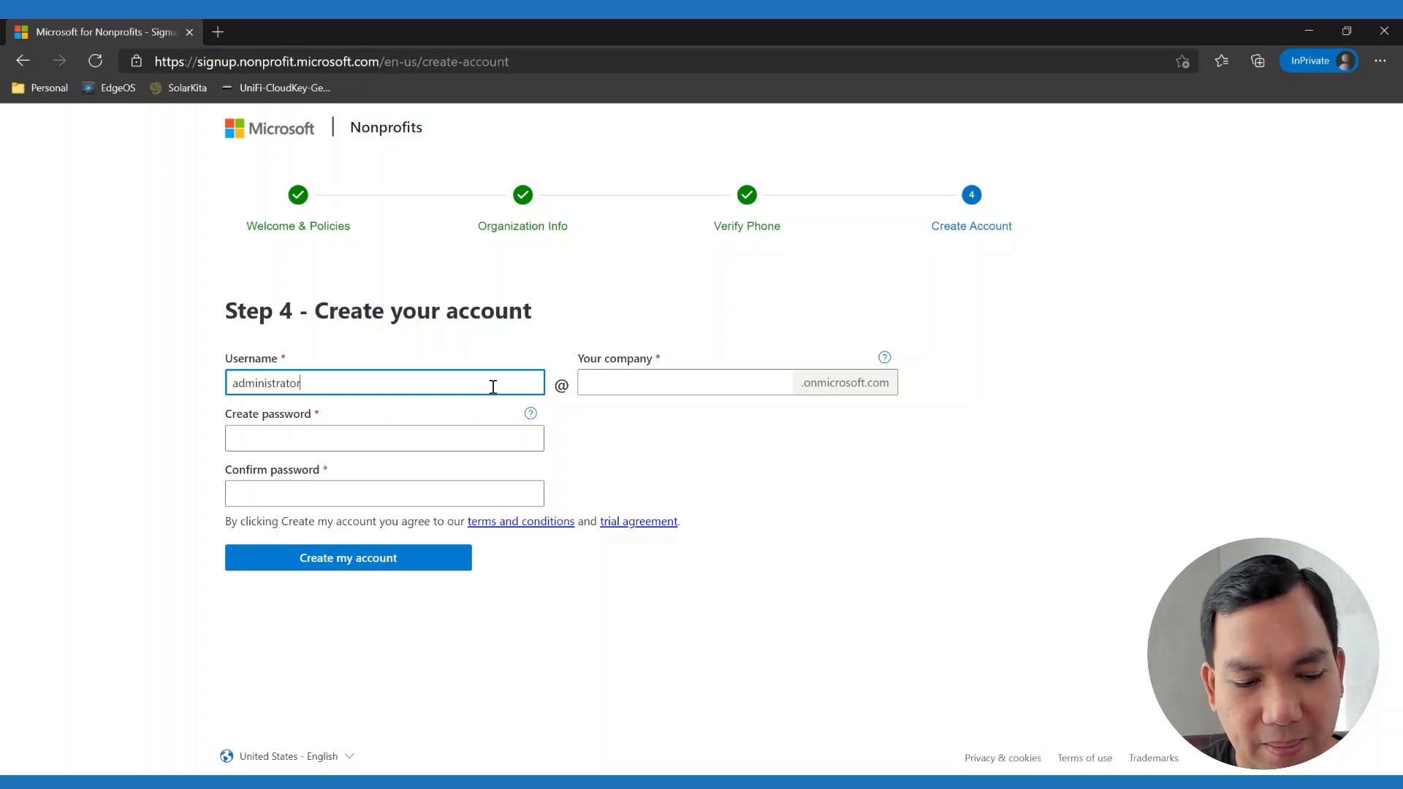
pyautogui.press('Tab')
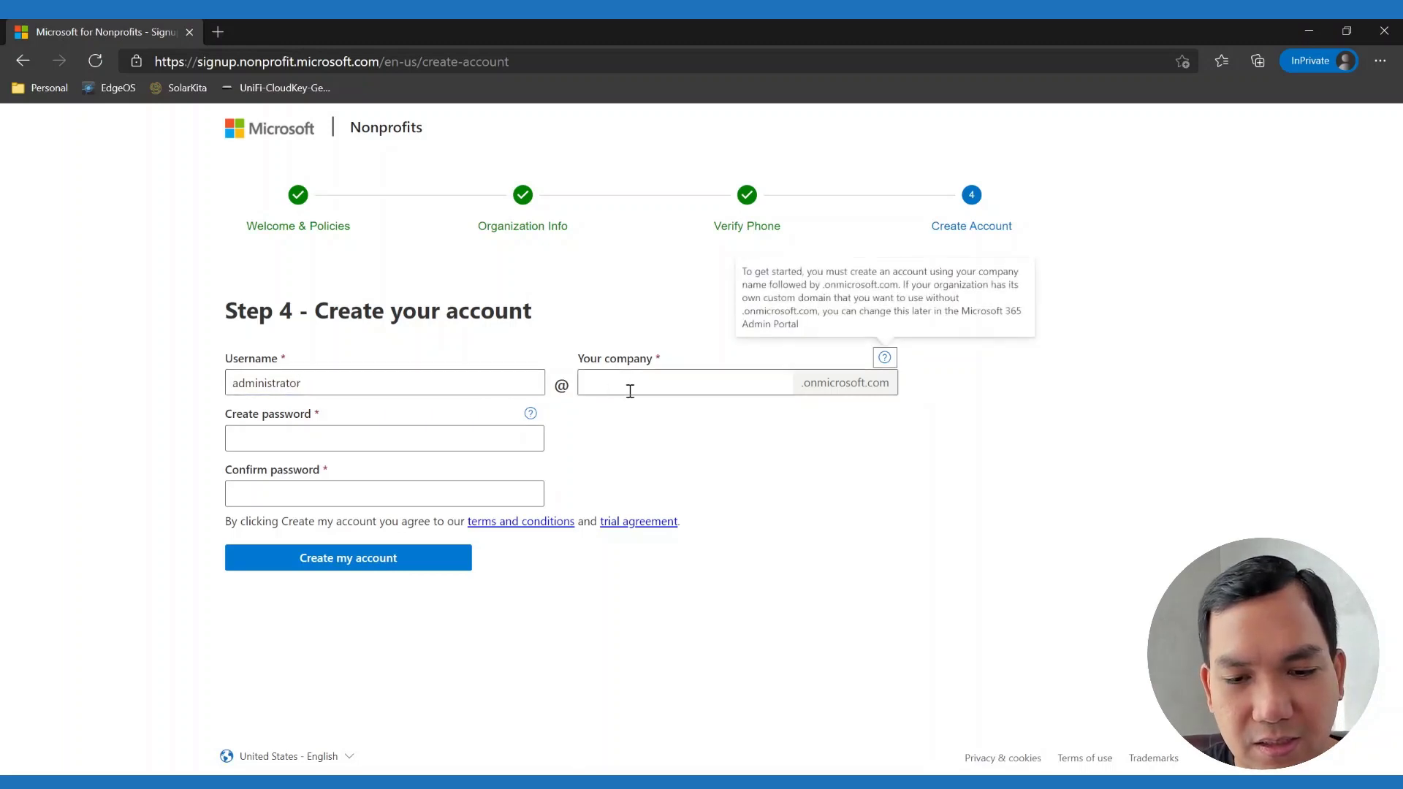
pyautogui.click(630, 390)
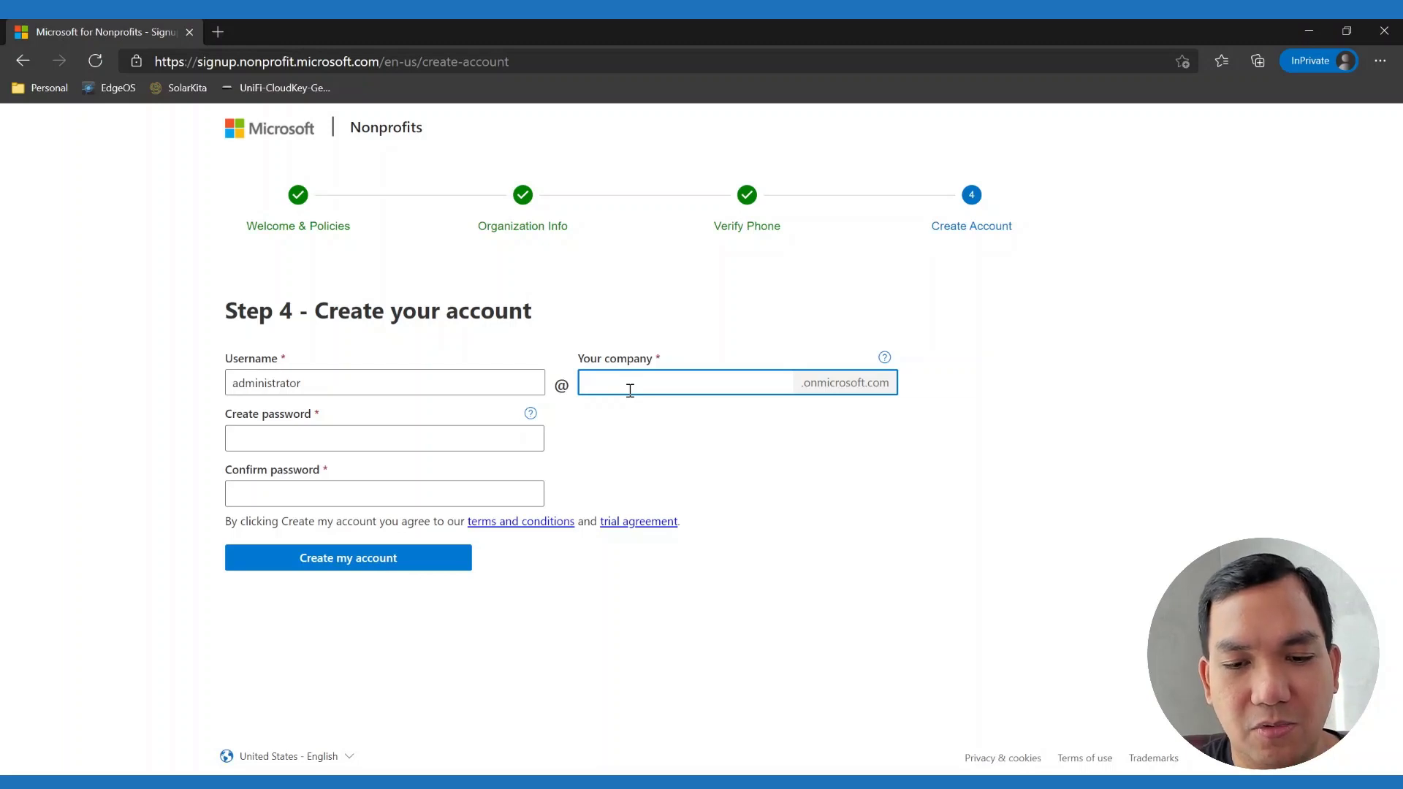
pyautogui.write('demo')
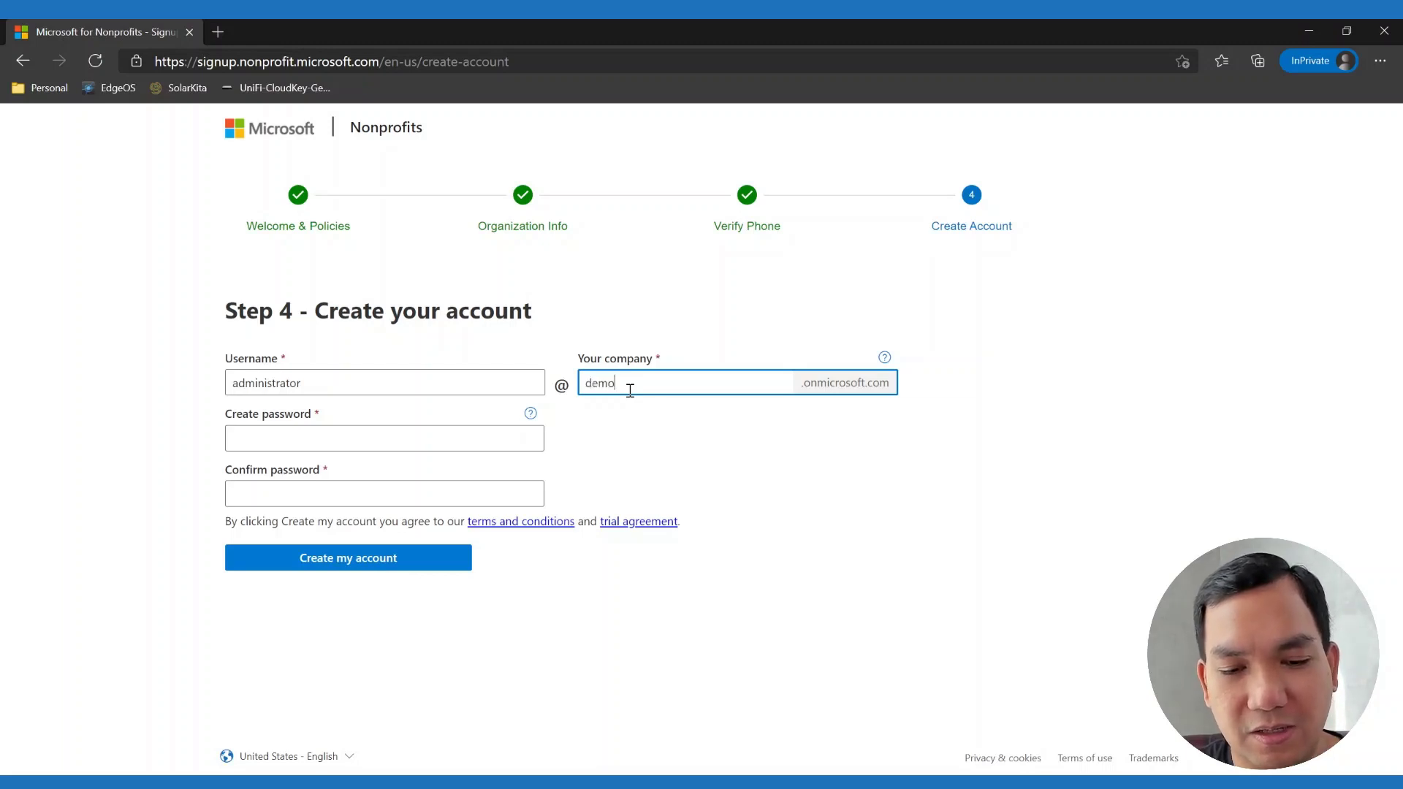
pyautogui.write('on')
pyautogui.press('BackSpace')
pyautogui.press('BackSpace')
pyautogui.press('BackSpace')
pyautogui.press('BackSpace')
pyautogui.press('BackSpace')
pyautogui.press('BackSpace')
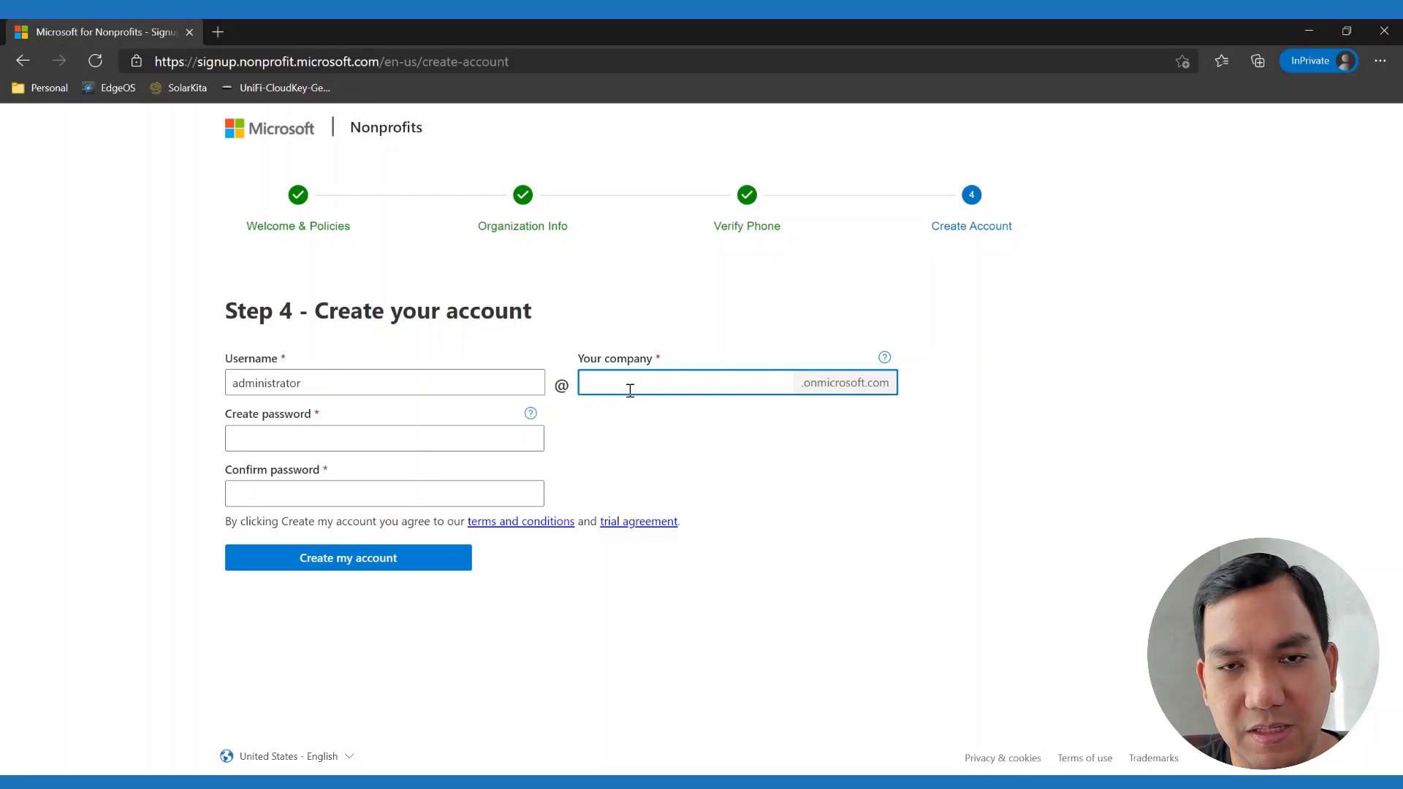
pyautogui.write('d')
pyautogui.press('BackSpace')
pyautogui.write('m')
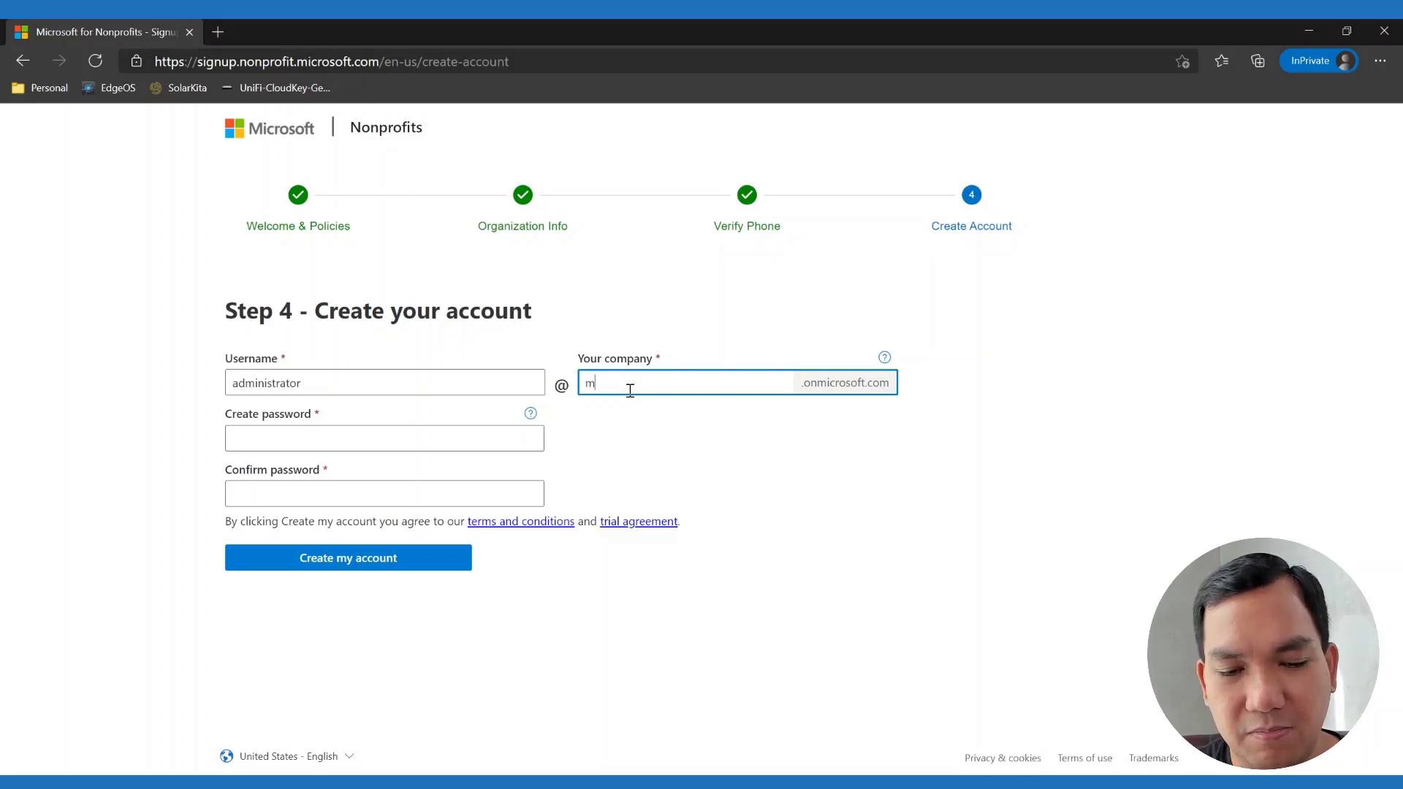
pyautogui.write('ydigitalthought')
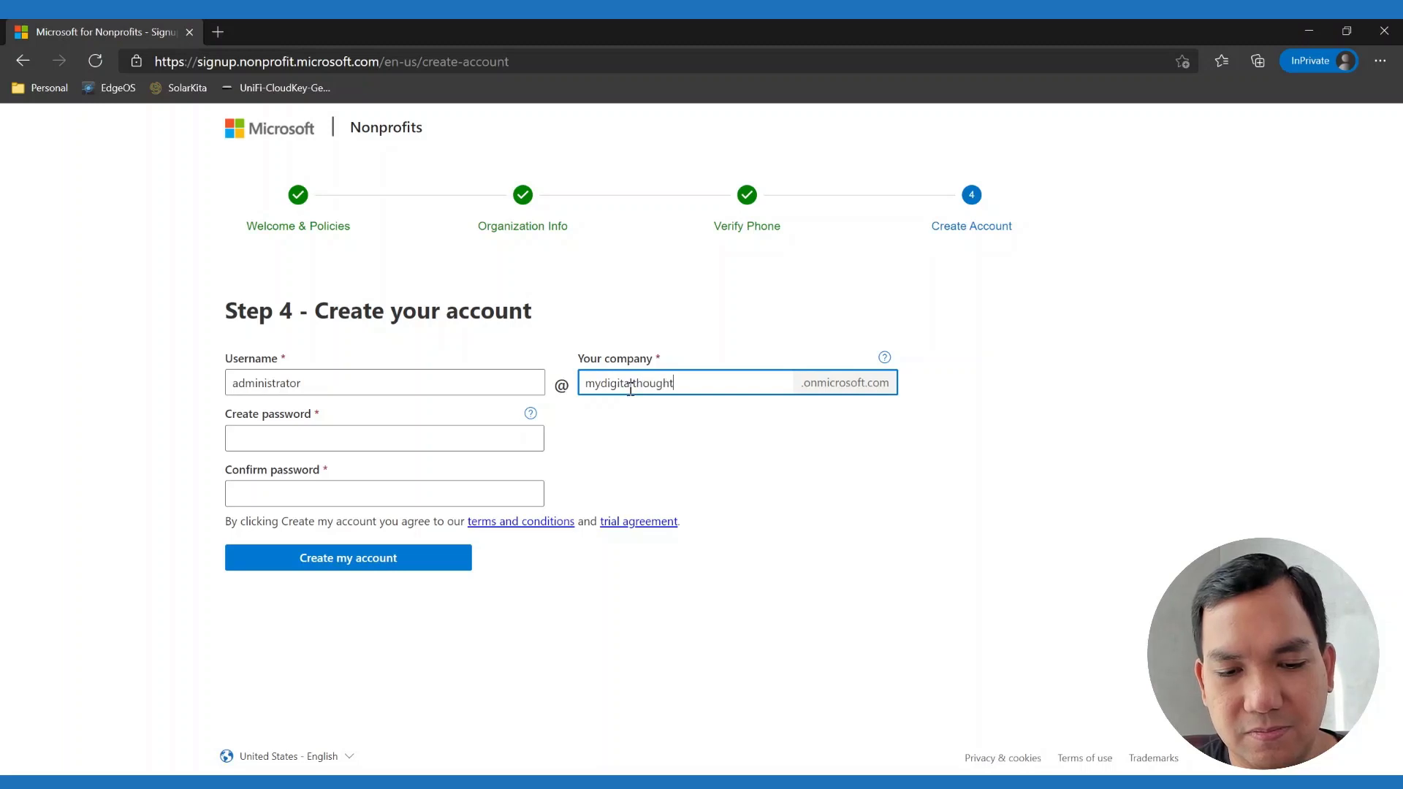
pyautogui.write('s')
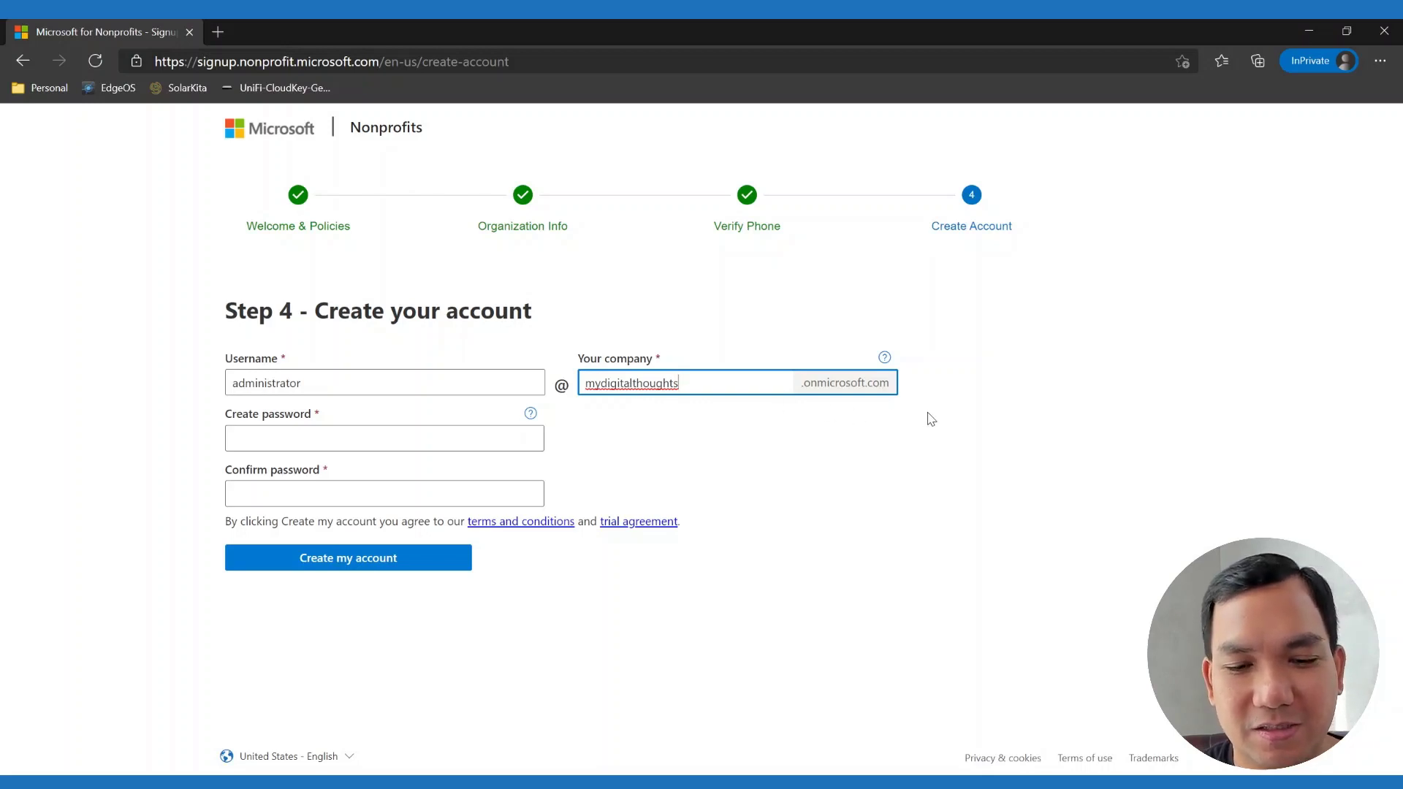
pyautogui.click(461, 436)
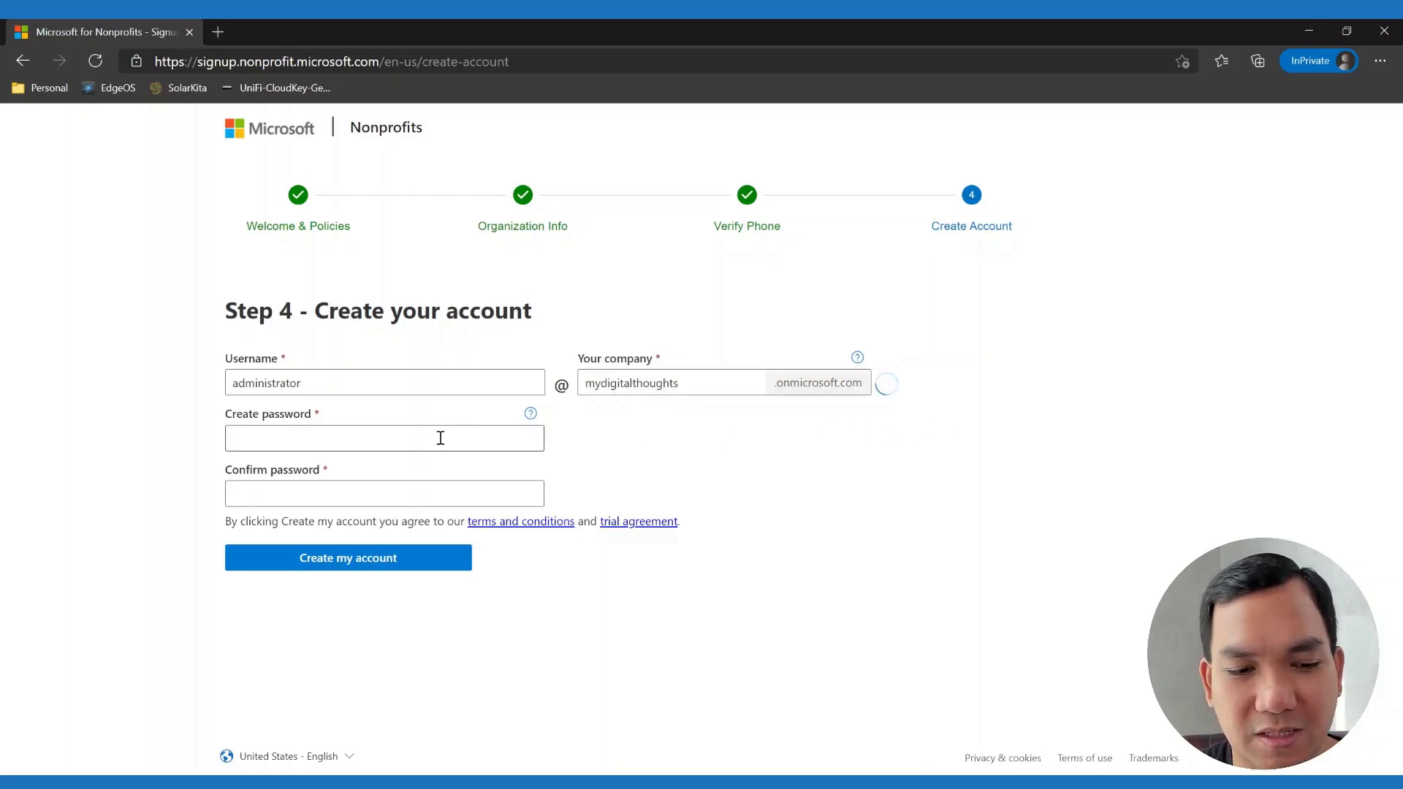